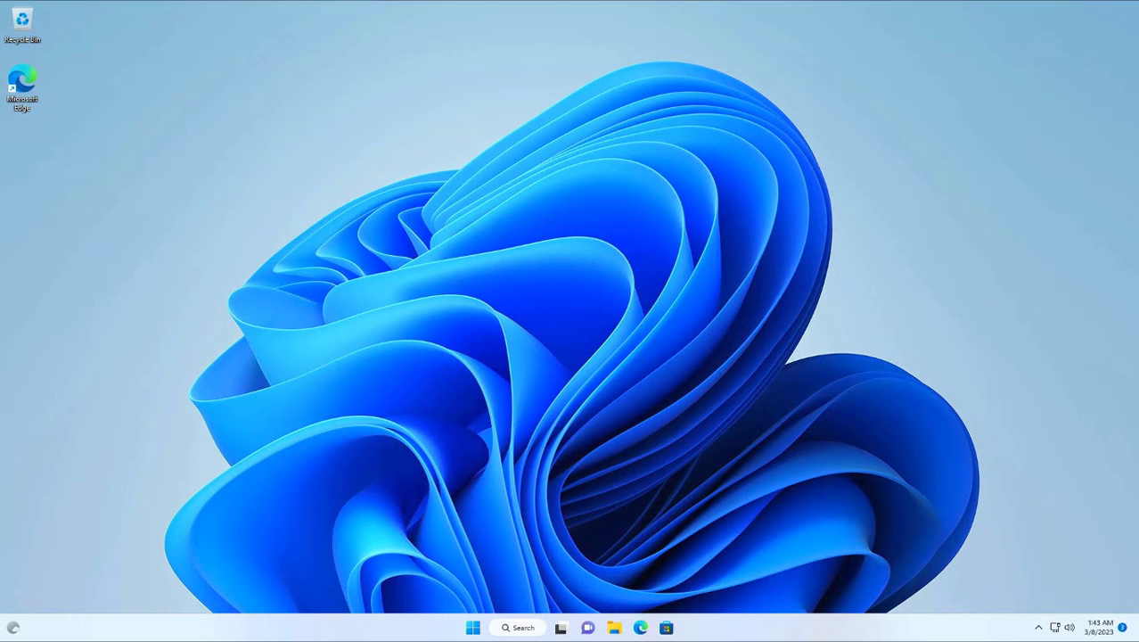
Inspect the Windows OS (C:) drive and its name under This PC in File Explorer, leaving the name as it is
left_click(615, 622)
left_click(352, 252)
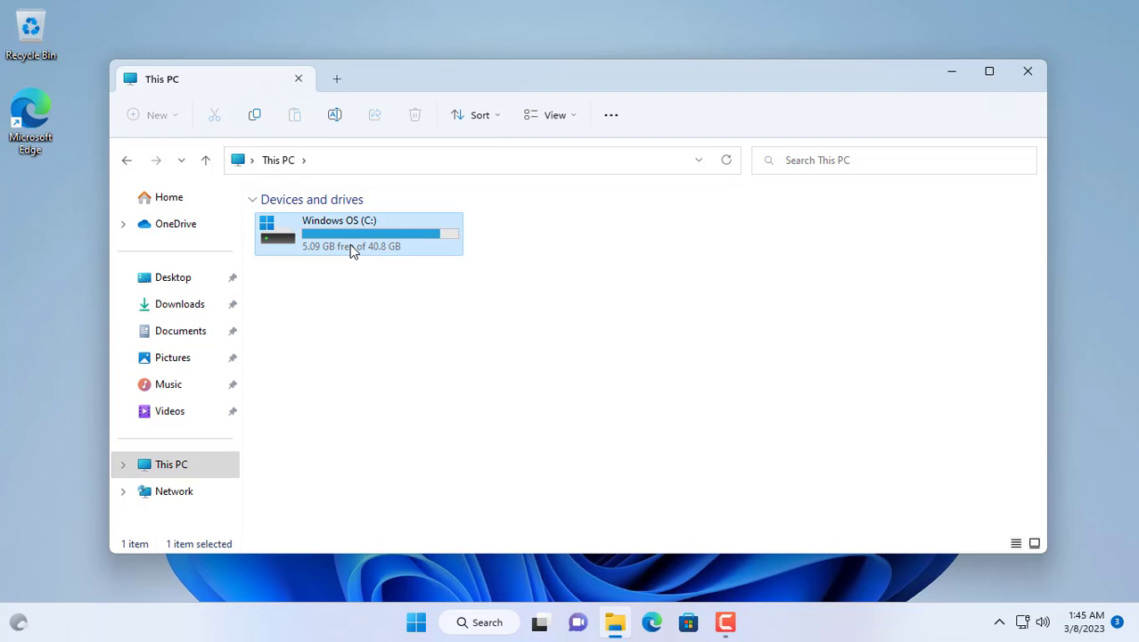
key("F2")
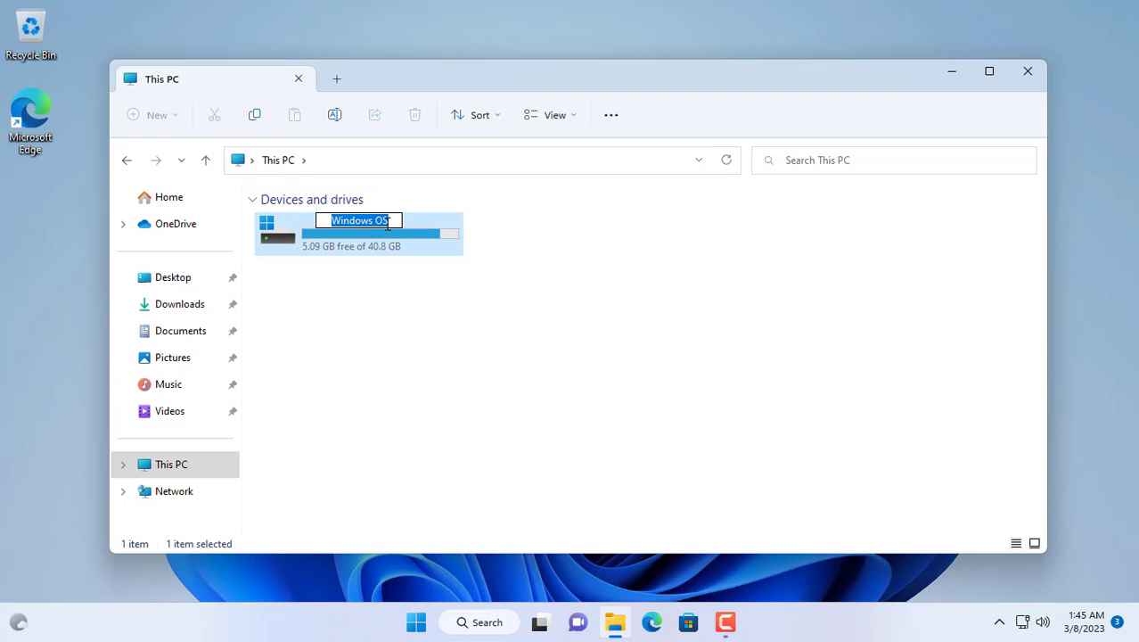
left_click_drag(389, 221, 306, 221)
left_click(392, 328)
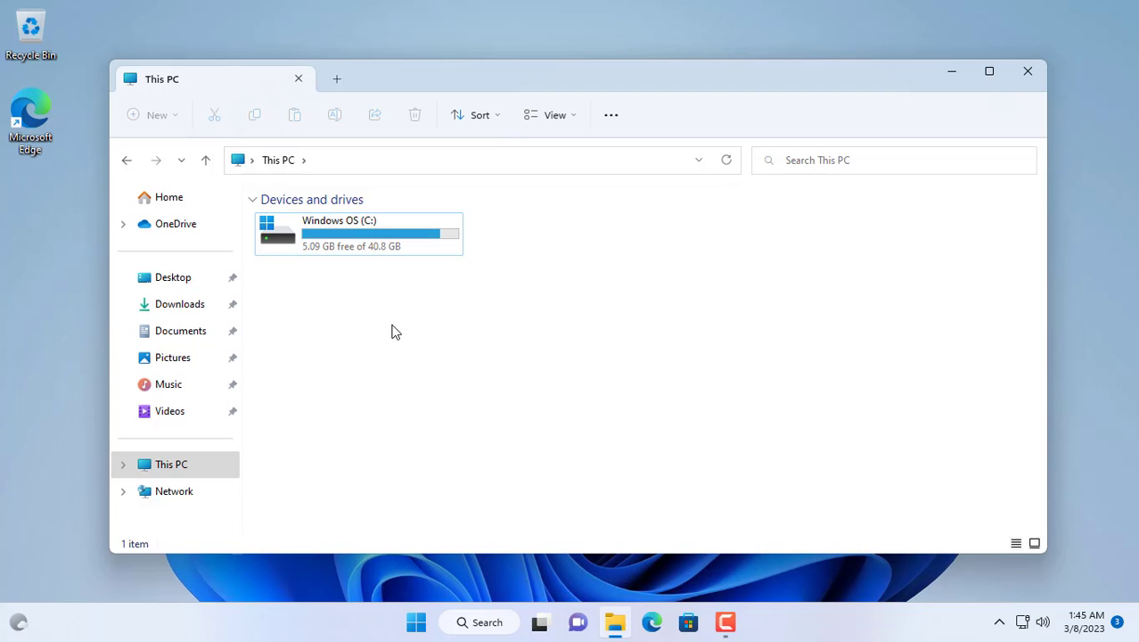
left_click(1027, 71)
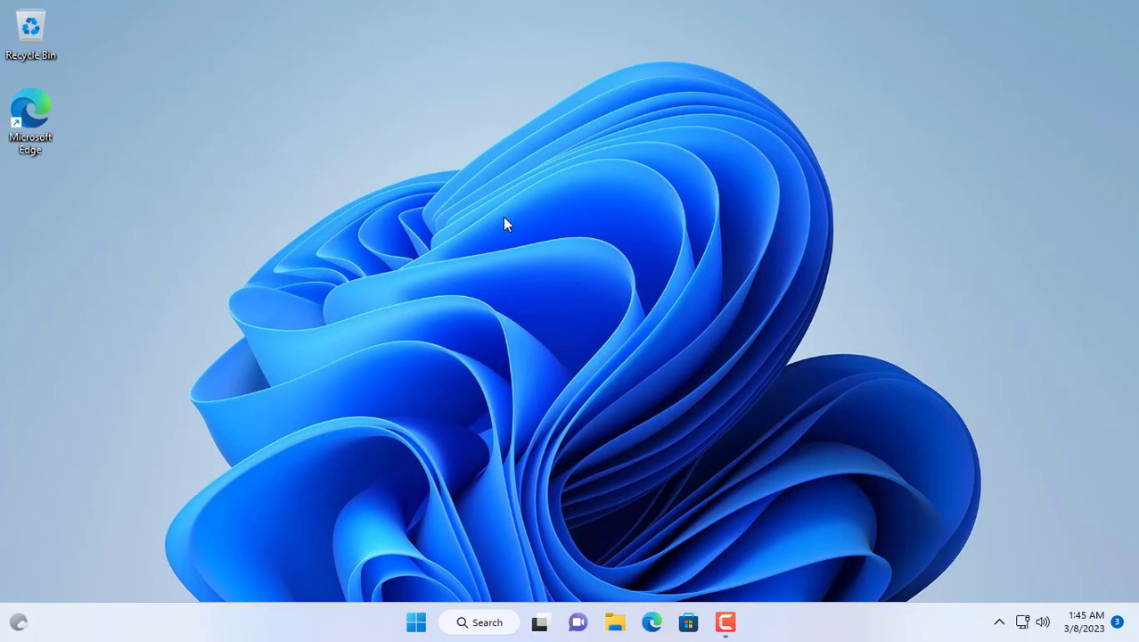
Open Disk Management and delete the 14.33 GB primary partition on Disk 0
right_click(417, 623)
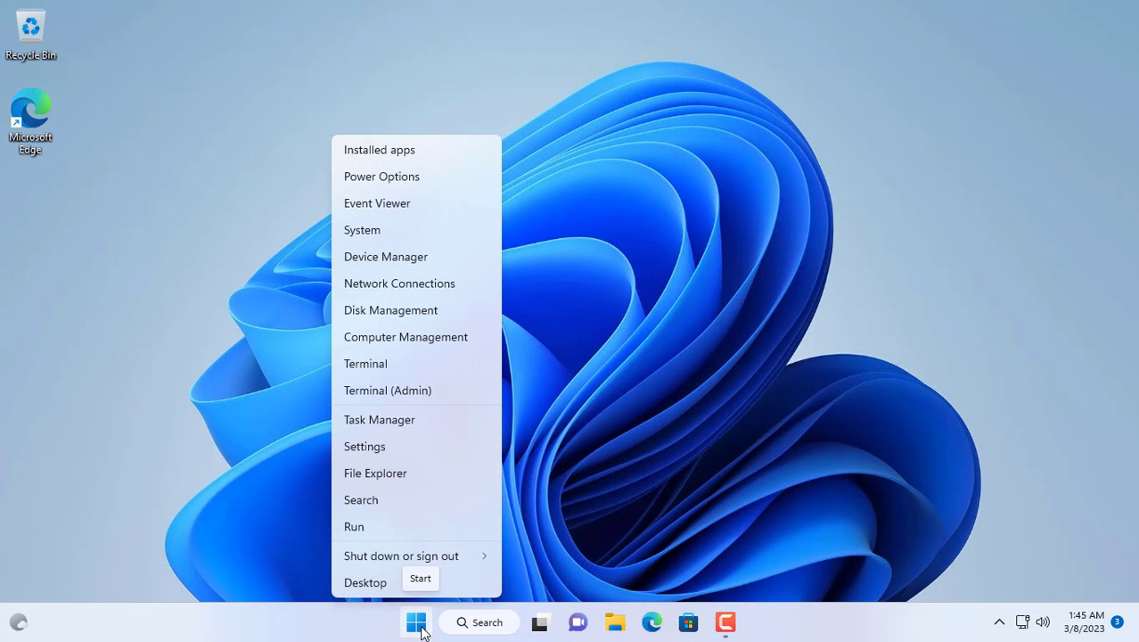
left_click(392, 312)
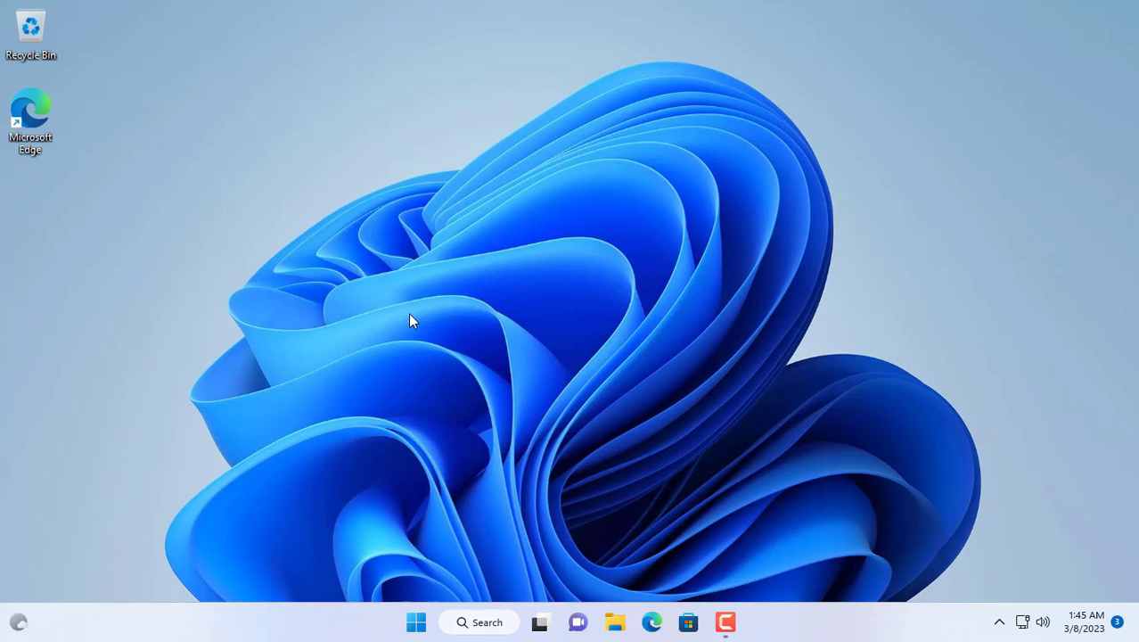
left_click(720, 347)
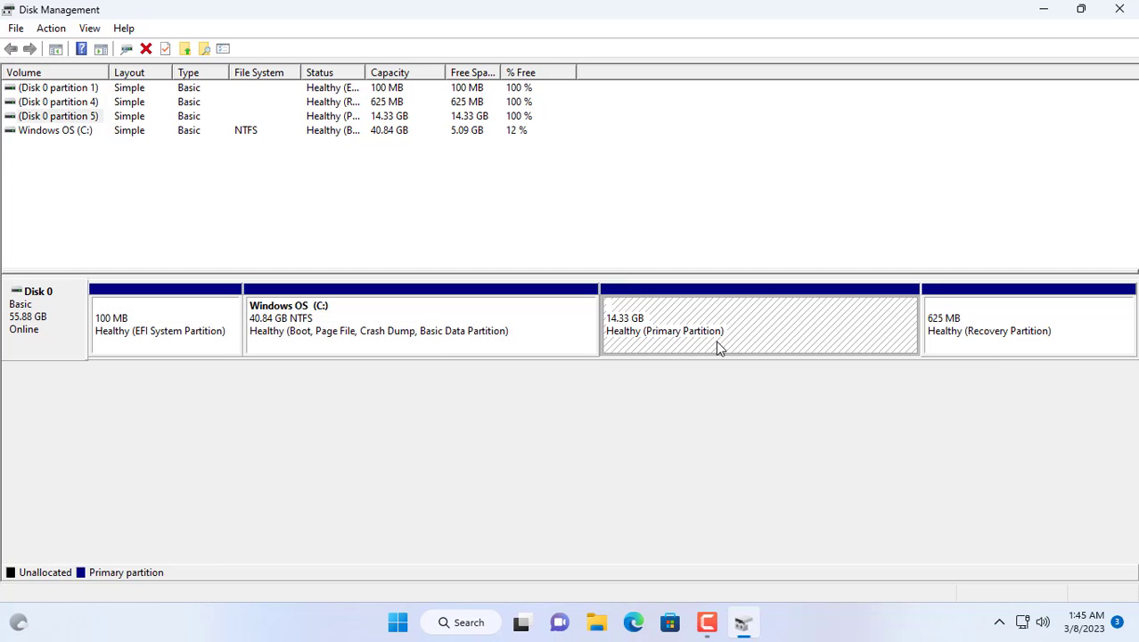
right_click(688, 327)
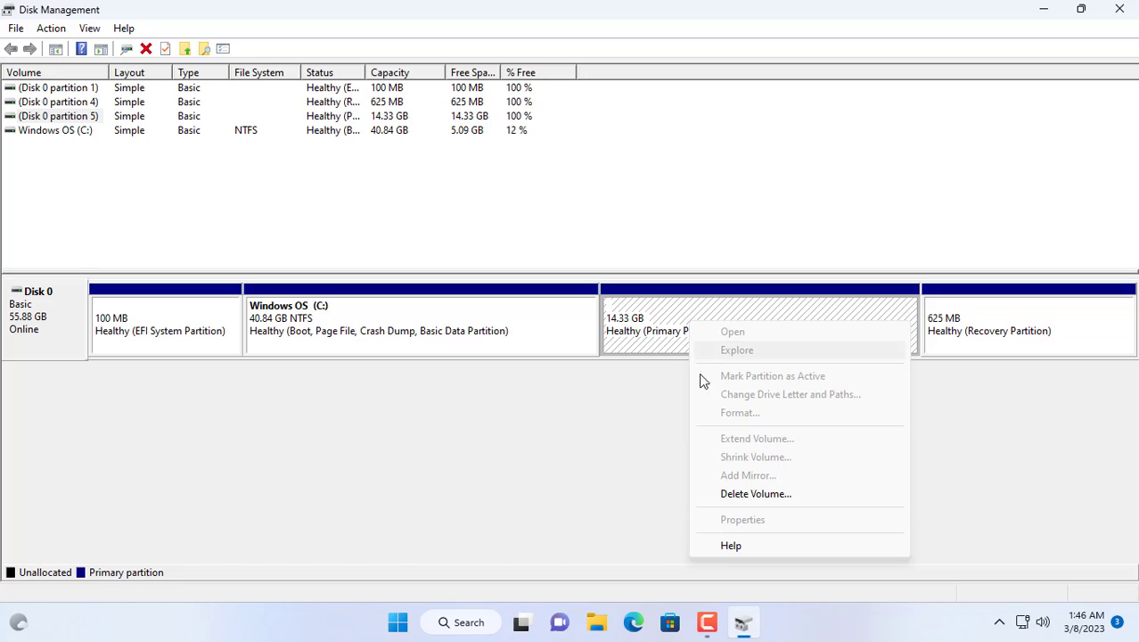
left_click(768, 493)
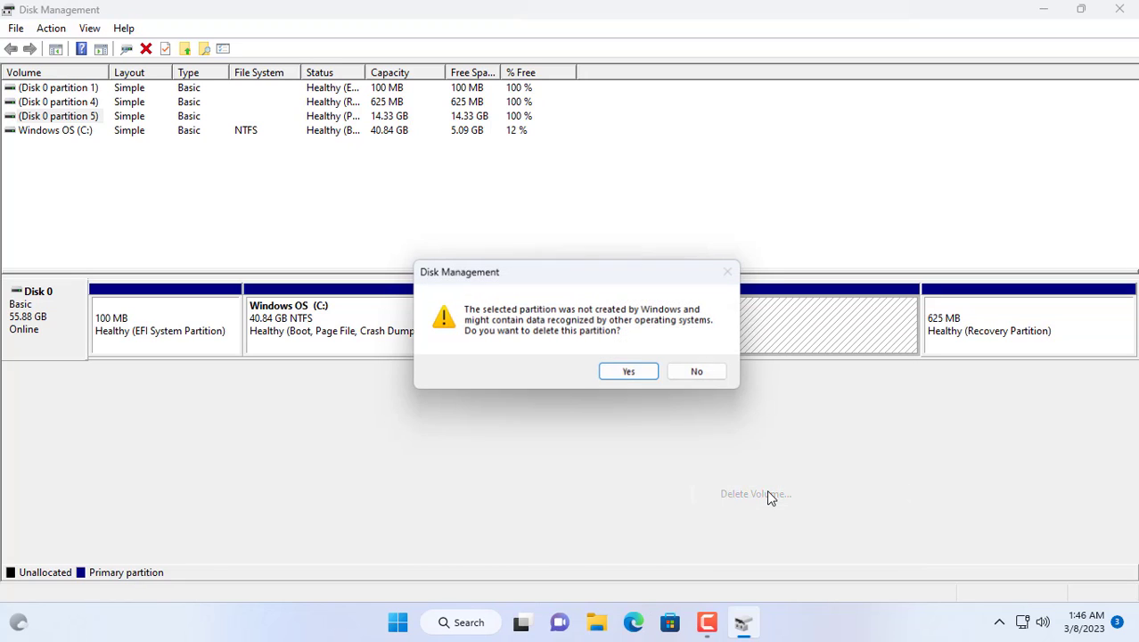
left_click(630, 372)
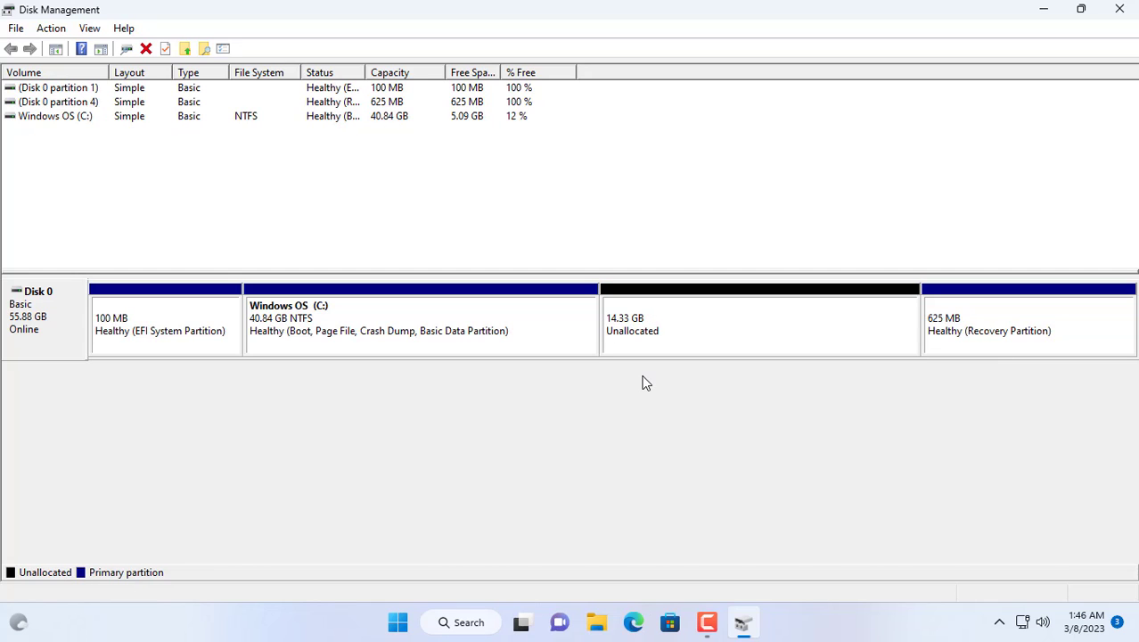
Extend the Windows OS (C:) volume by the full 14678 MB of unallocated space on Disk 0 and close Disk Management
left_click(415, 332)
right_click(414, 332)
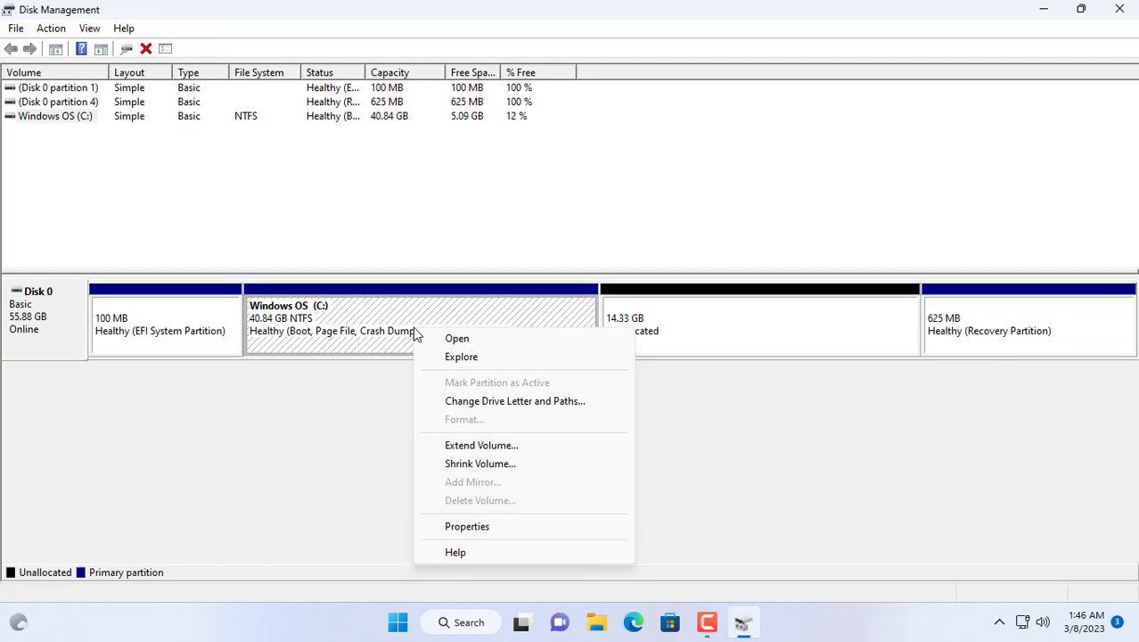
left_click(450, 446)
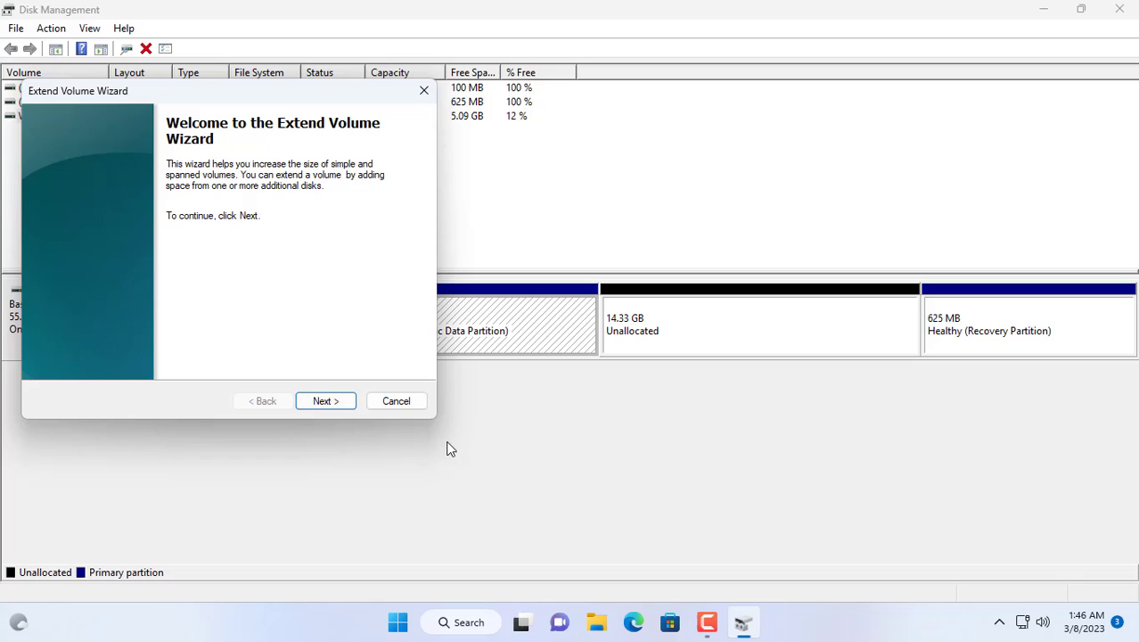
left_click(334, 409)
left_click(334, 409)
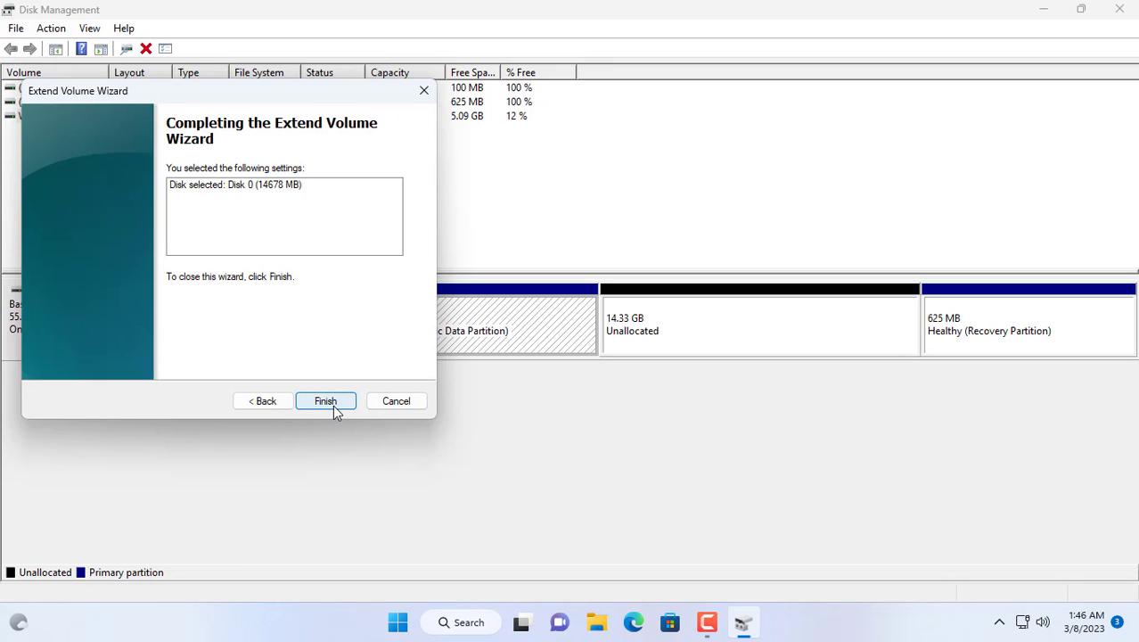
left_click(326, 402)
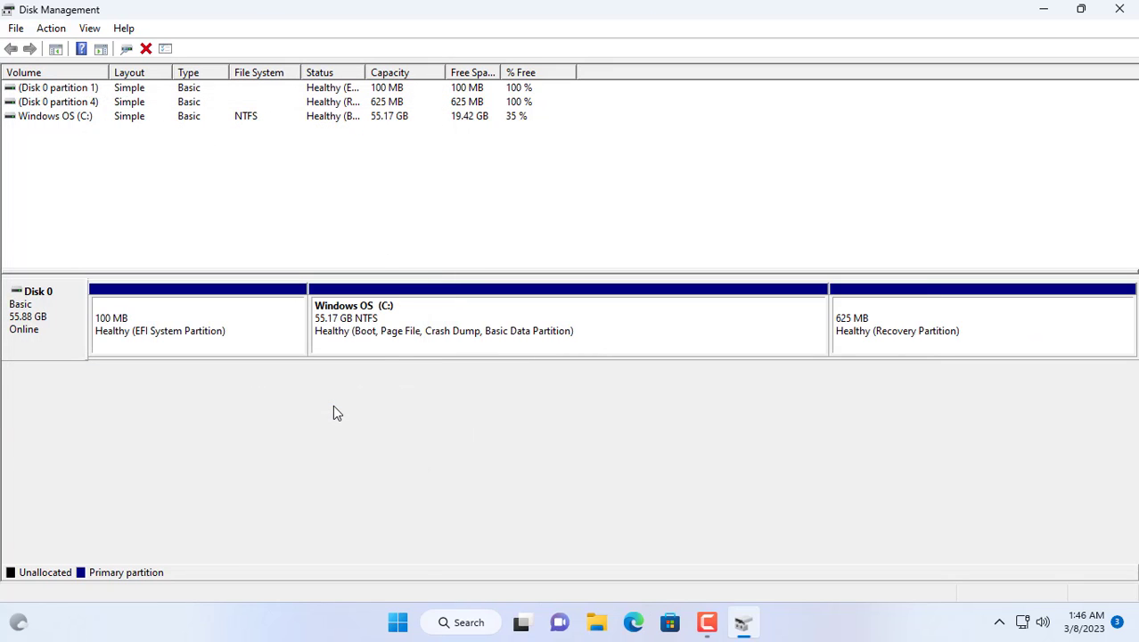
left_click(558, 335)
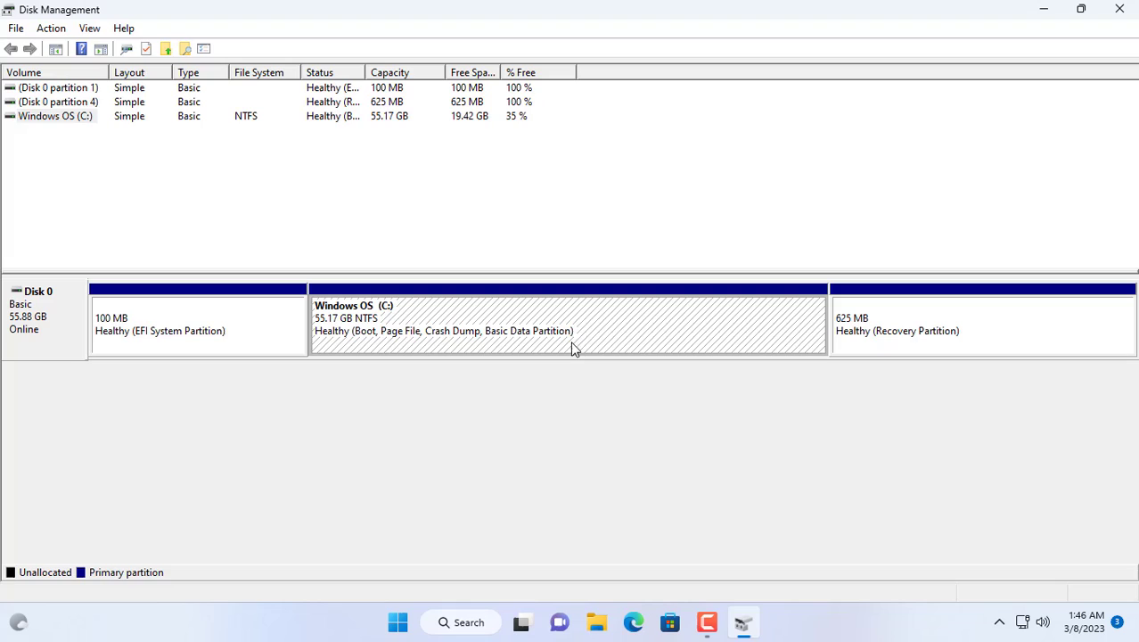
left_click(1133, 11)
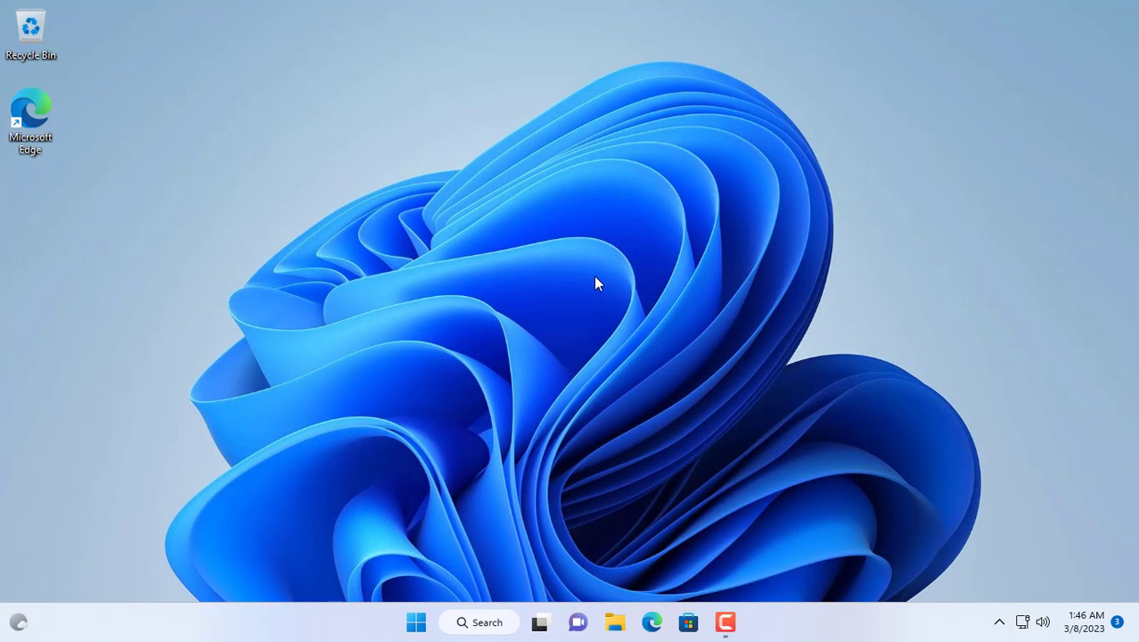
In Microsoft Edge, open Microsoft's Download Windows 11 page and request the Windows 11 multi-edition ISO for x64 devices
left_click(652, 622)
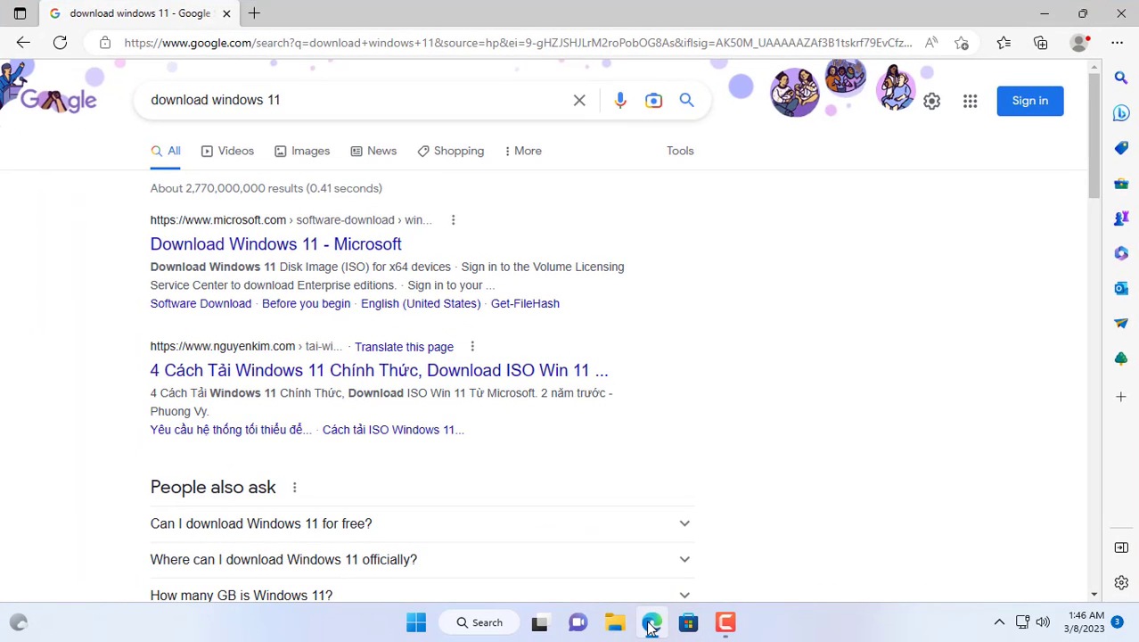
left_click(327, 254)
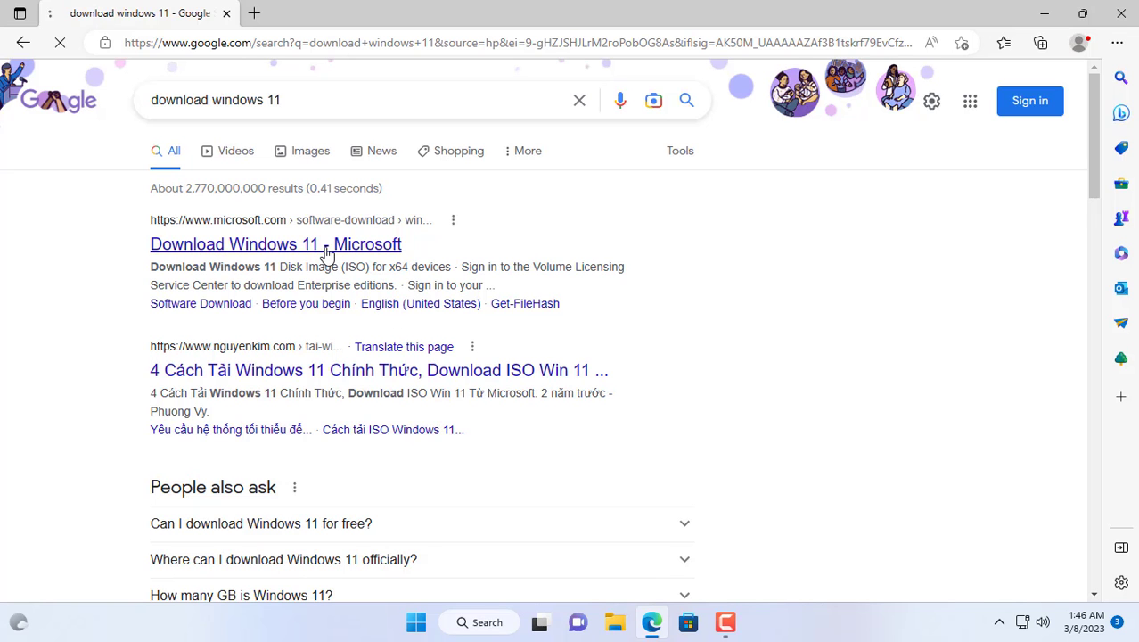
scroll(419, 357, "down", 5)
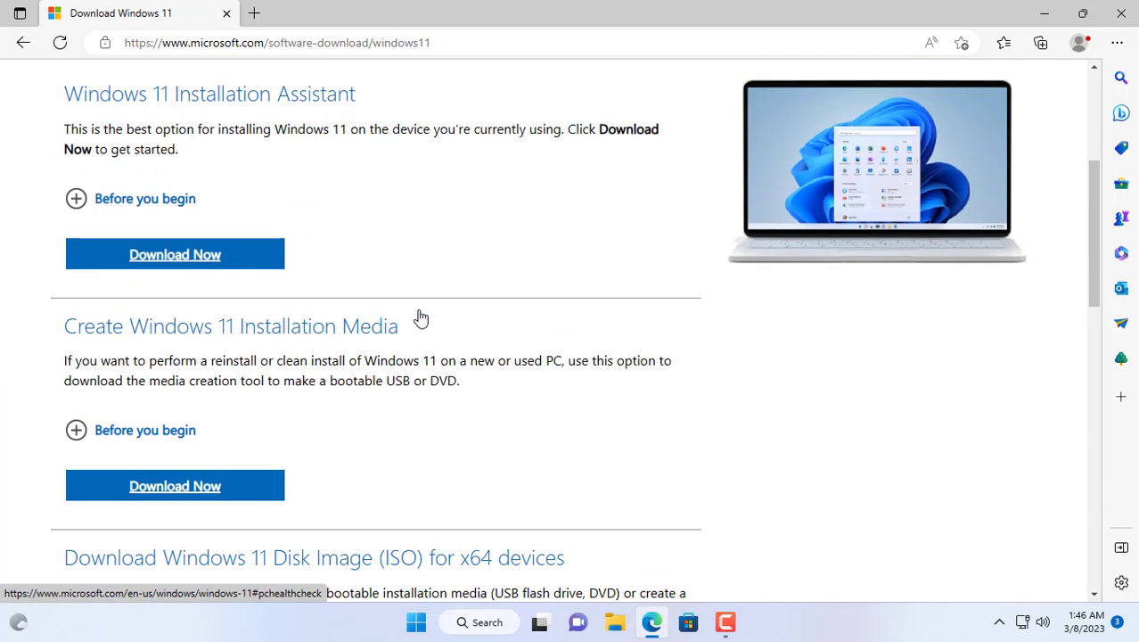
scroll(420, 318, "down", 2)
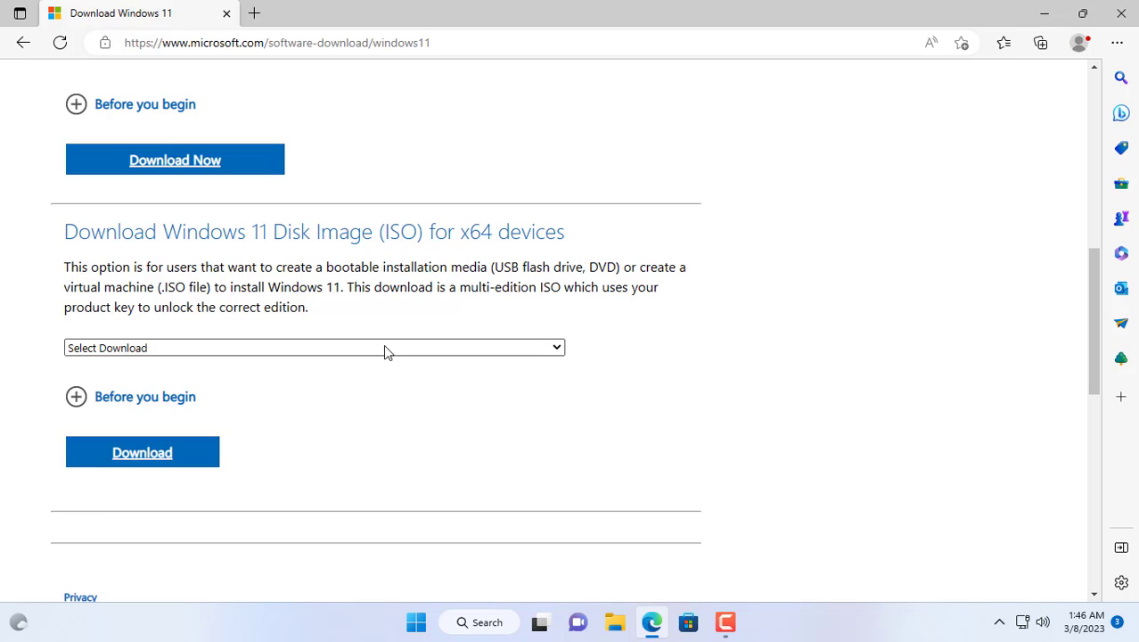
left_click(385, 349)
left_click(371, 382)
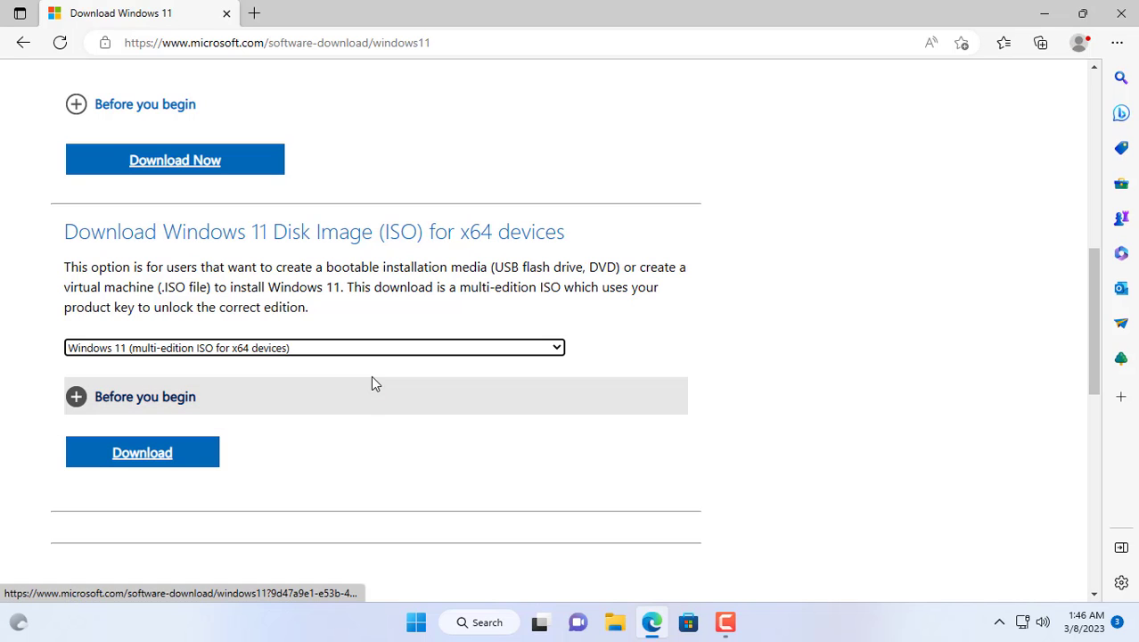
left_click(152, 461)
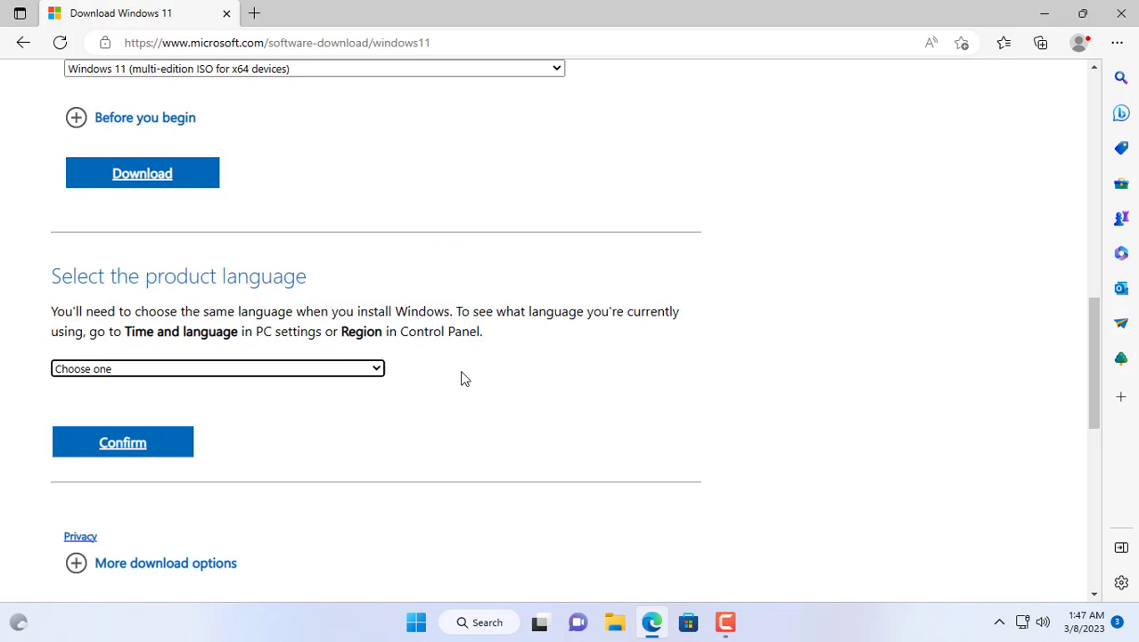
Confirm English (United States) as the product language and download the 64-bit Windows 11 ISO
left_click(359, 369)
left_click(205, 216)
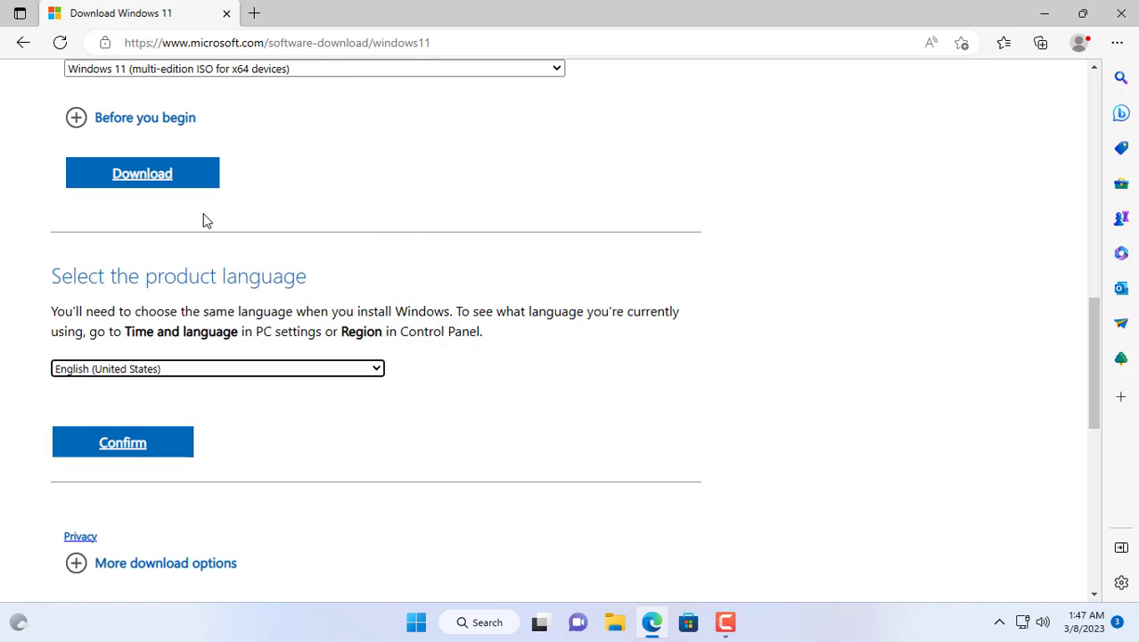
left_click(147, 450)
left_click(165, 160)
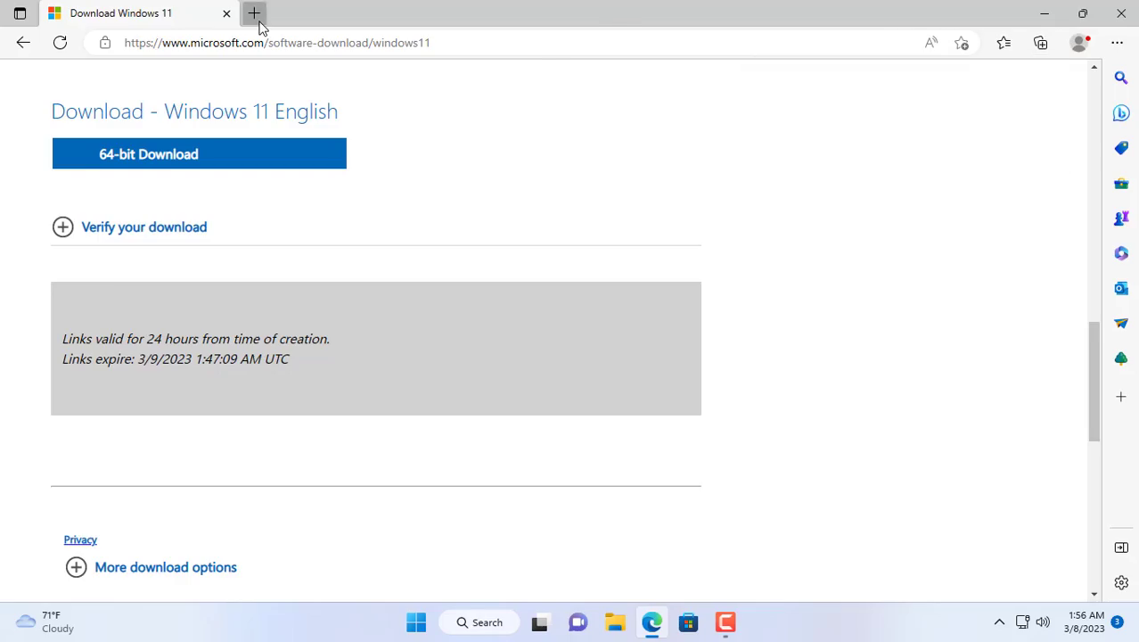
Download Rufus 3.21 from the Rufus website in a new tab, launch it and close the browser
left_click(257, 20)
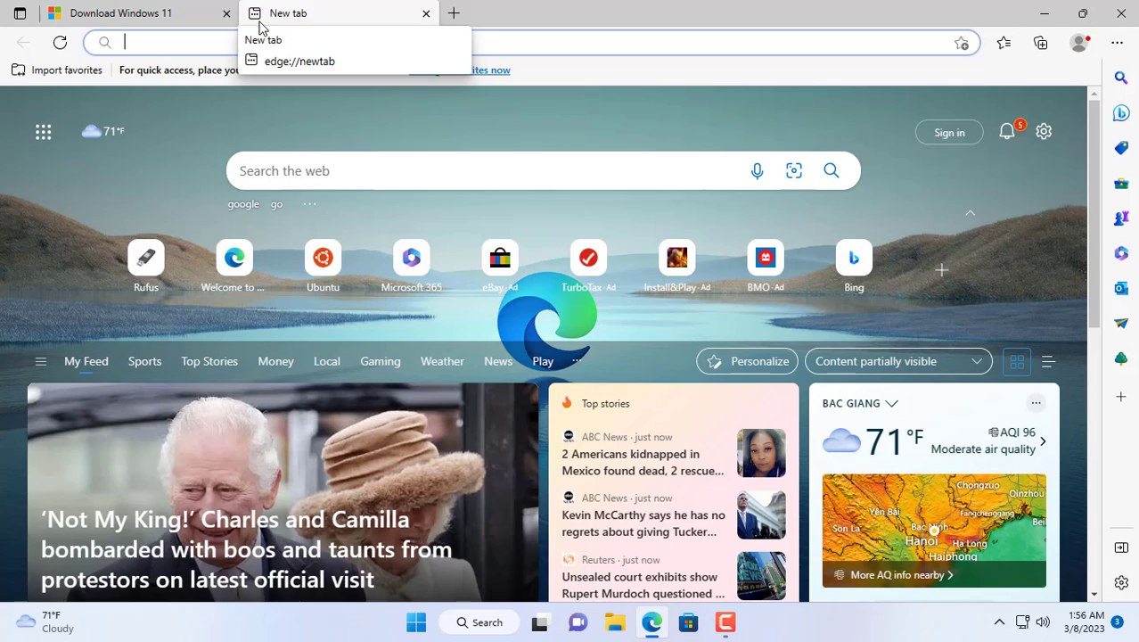
left_click(155, 272)
scroll(152, 272, "down", 10)
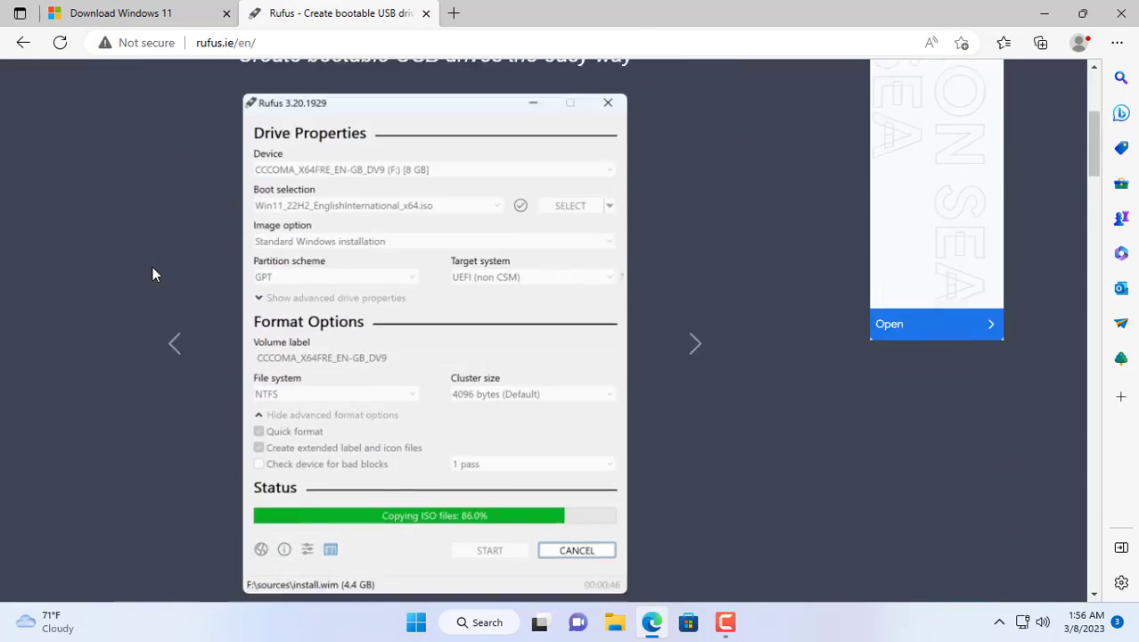
scroll(152, 269, "down", 2)
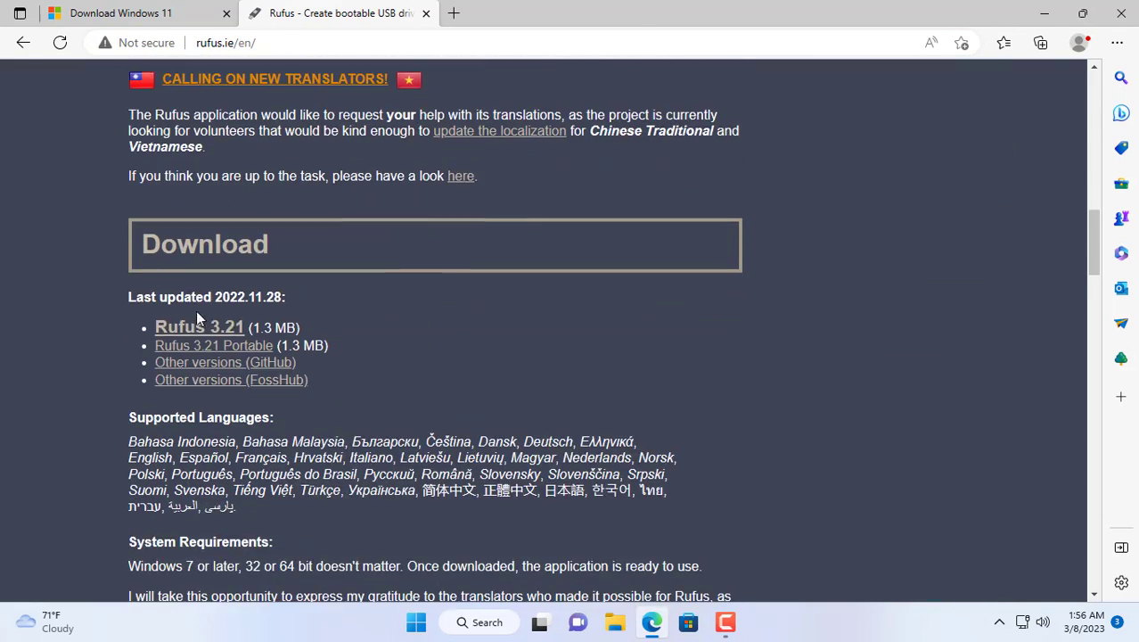
left_click(198, 327)
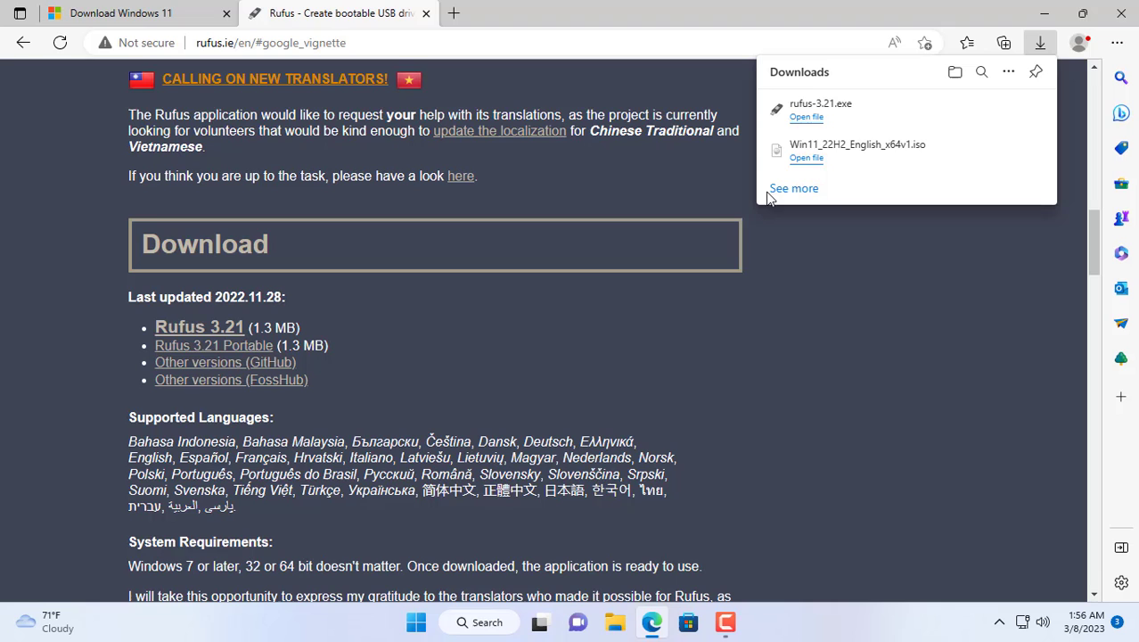
left_click(807, 118)
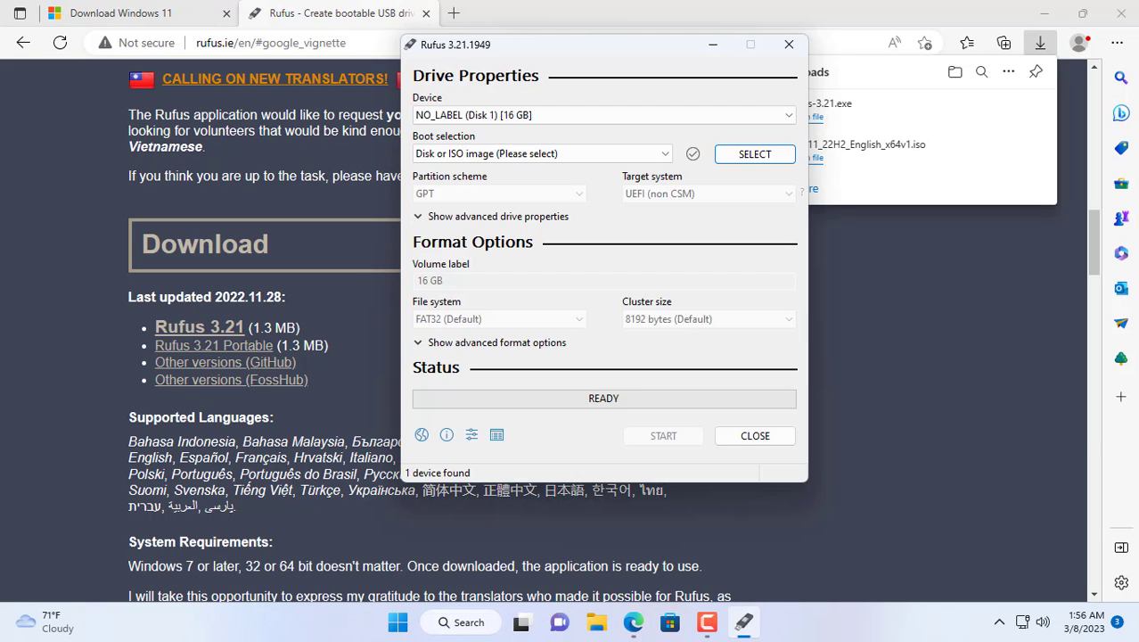
left_click(1121, 13)
Select the 16 GB NO_LABEL (Disk 1) device in Rufus and load Win11_22H2_English_x64v1.iso from Downloads as the boot image
left_click(665, 118)
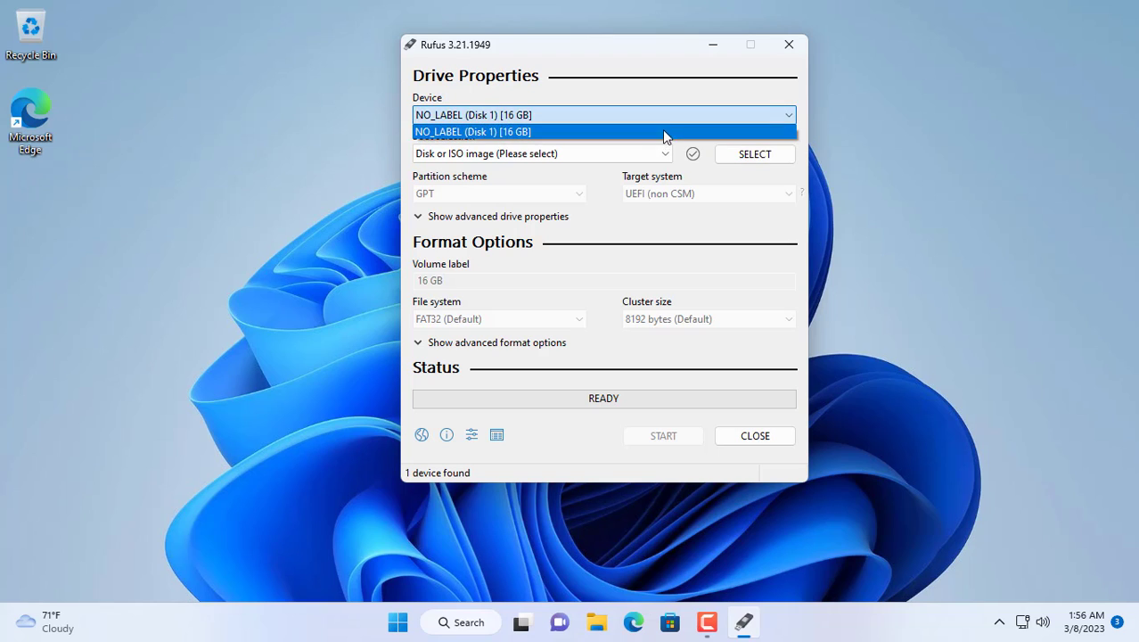
left_click(661, 132)
left_click(754, 155)
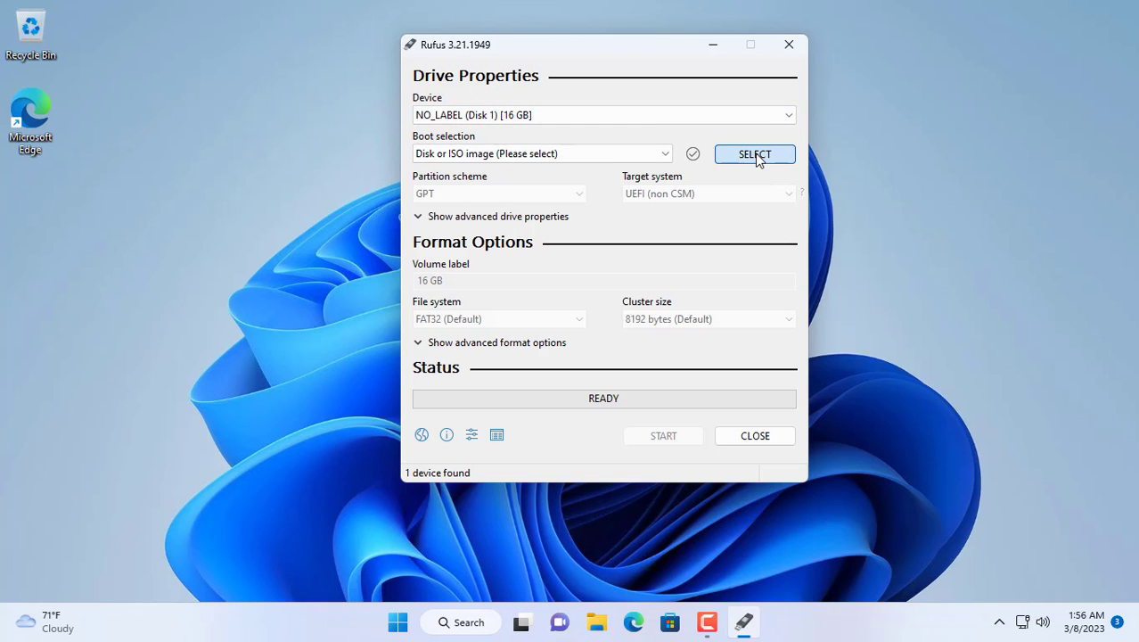
left_click(630, 215)
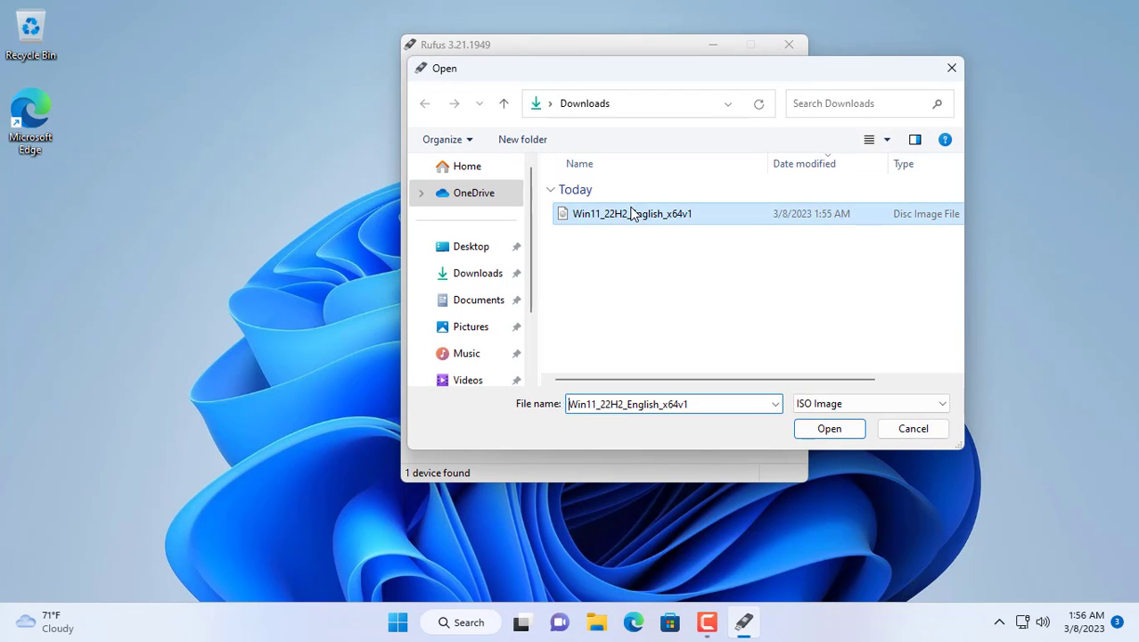
left_click(834, 432)
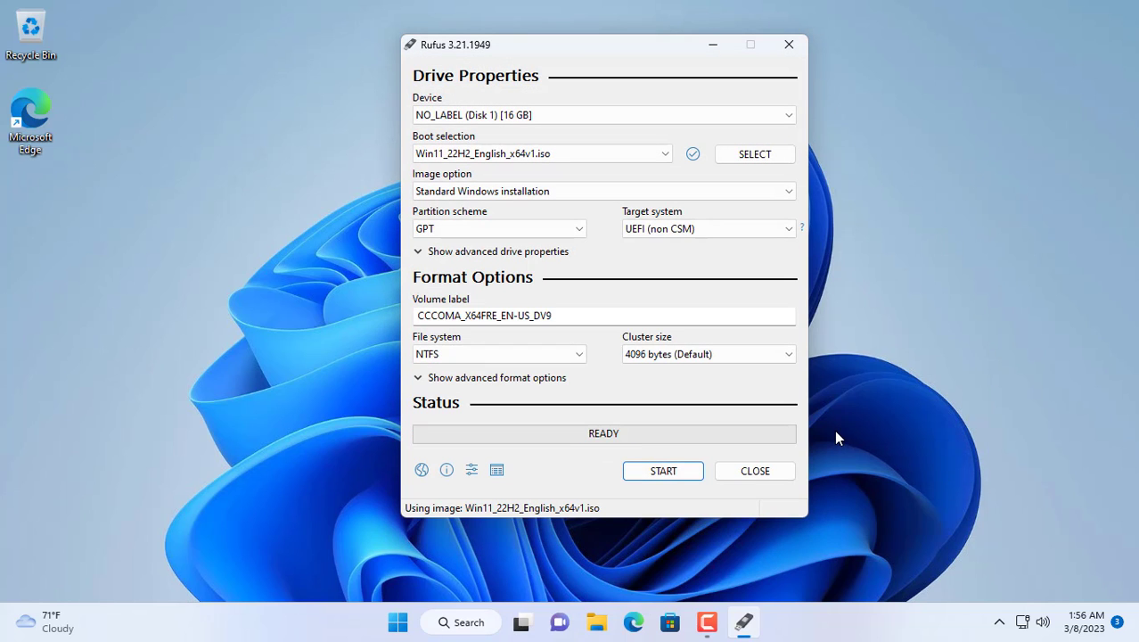
Write the Windows 11 image to the 16 GB USB drive with the preselected customizations, accept erasing its data, and close Rufus
left_click(670, 472)
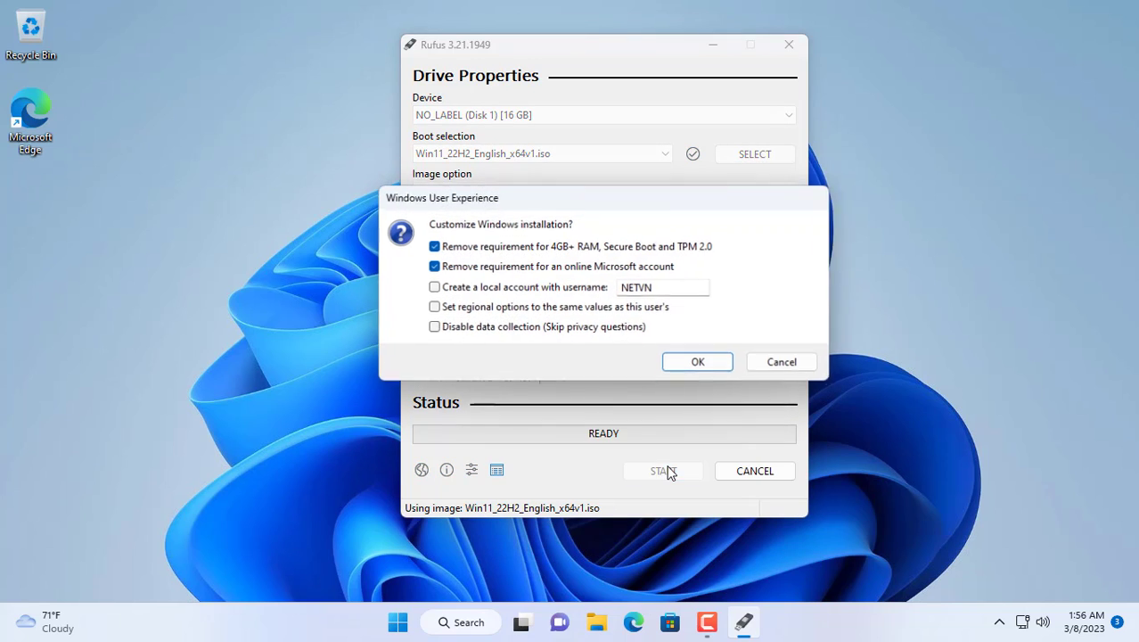
left_click(702, 365)
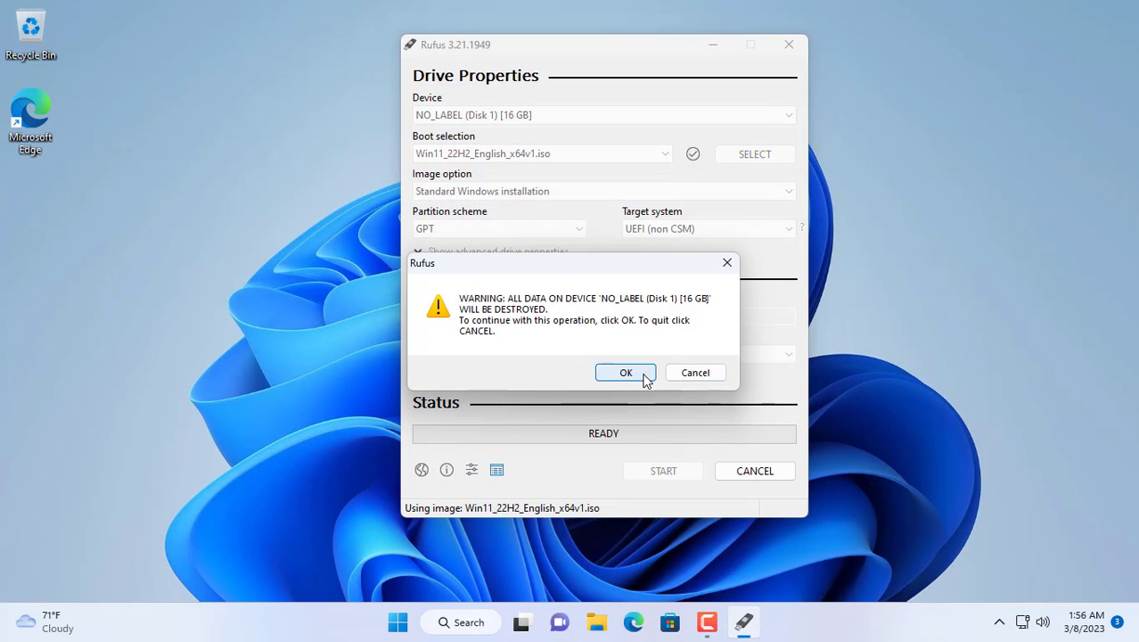
left_click(645, 377)
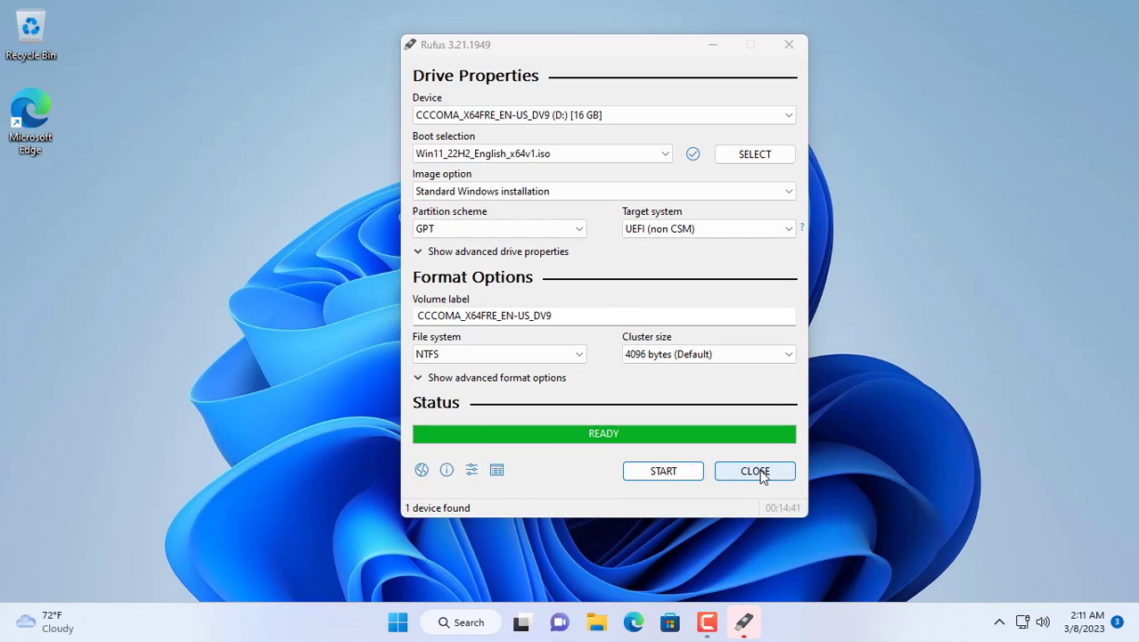
left_click(759, 469)
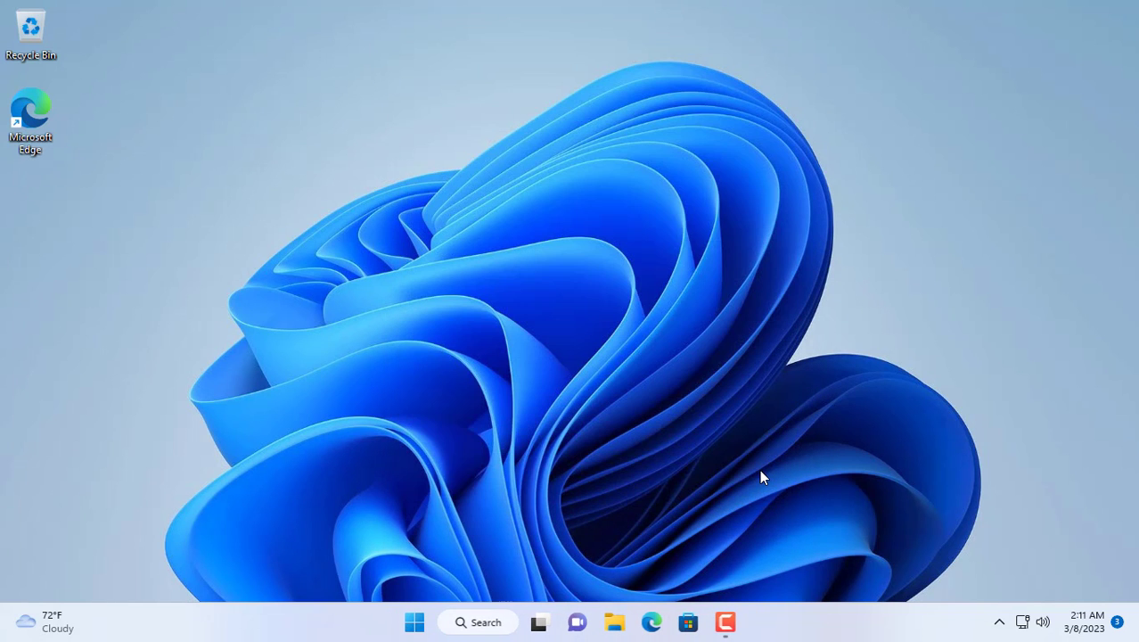
Restart the computer from Windows to enter the UEFI BIOS setup
left_click(423, 622)
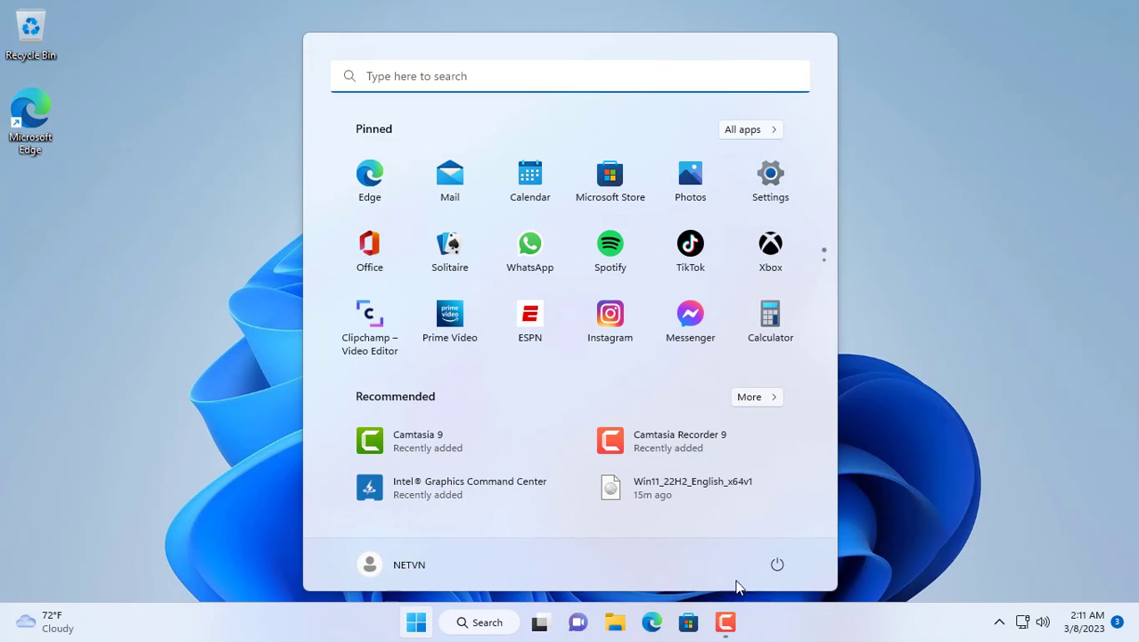
left_click(777, 564)
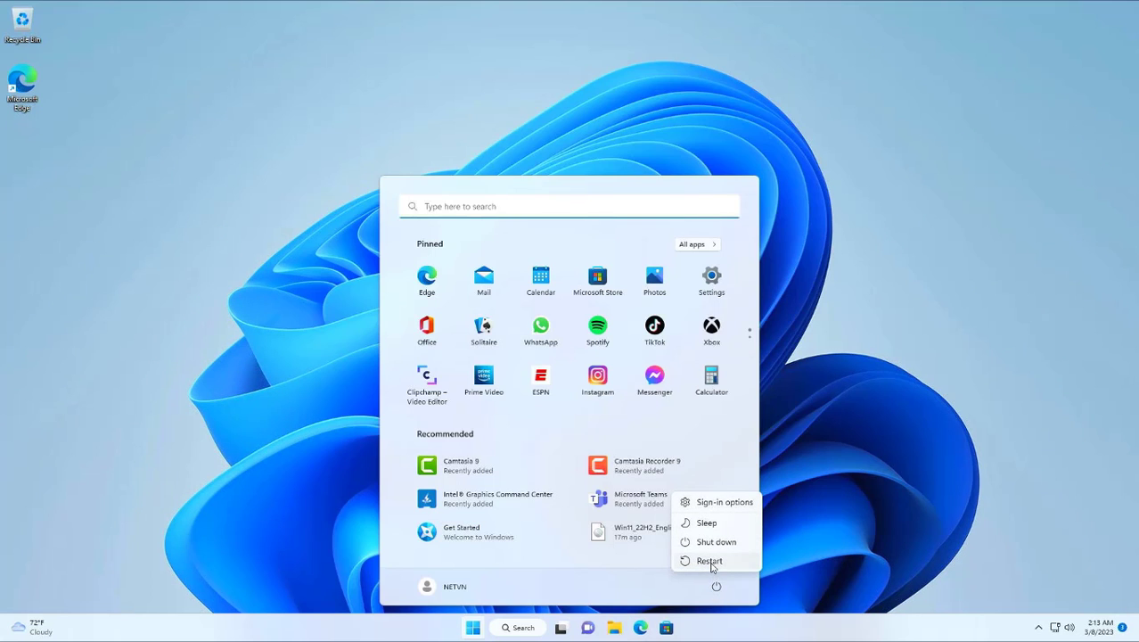
left_click(710, 561)
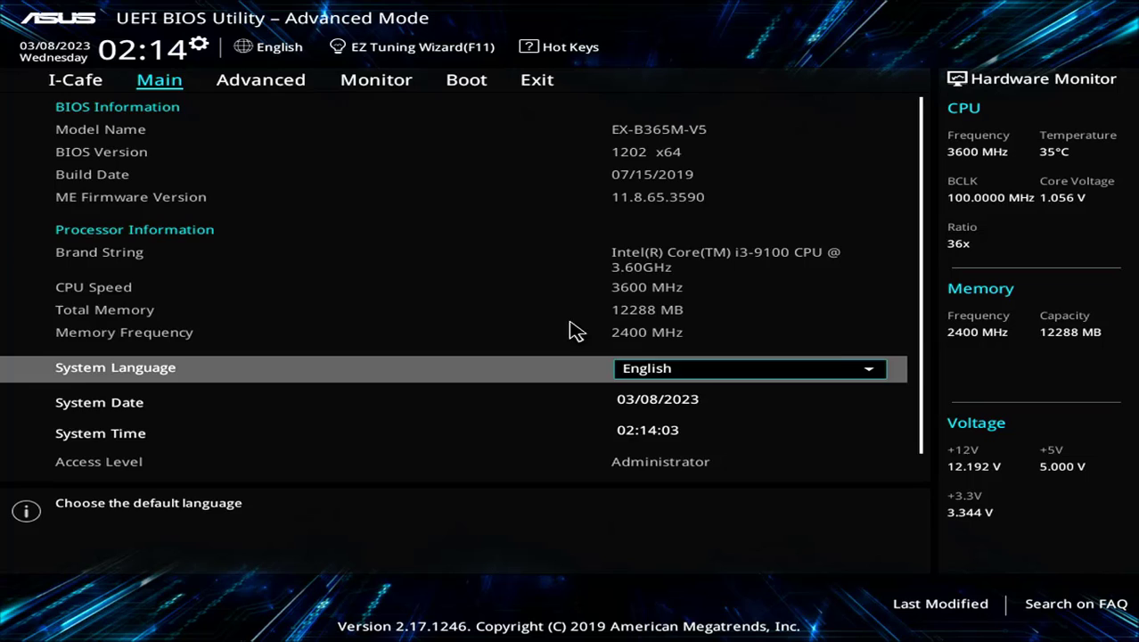
Set Boot Option #1 to the UEFI KingstonDataTraveler 2.0PMAP USB drive, and save the BIOS configuration and reset
key("Right")
key("Right")
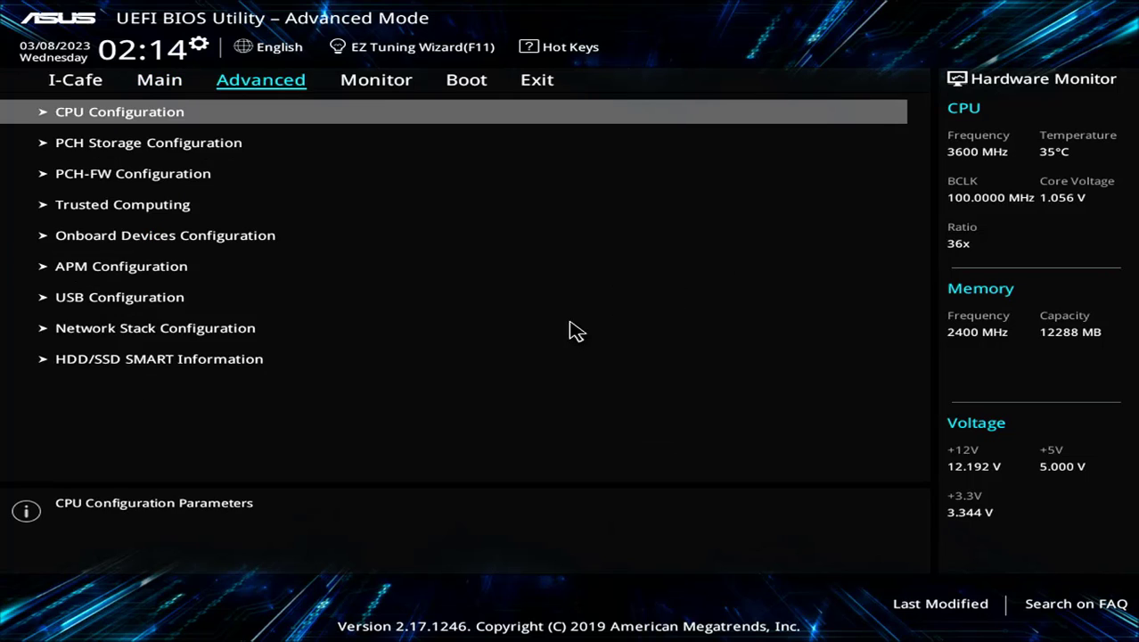
key("Right")
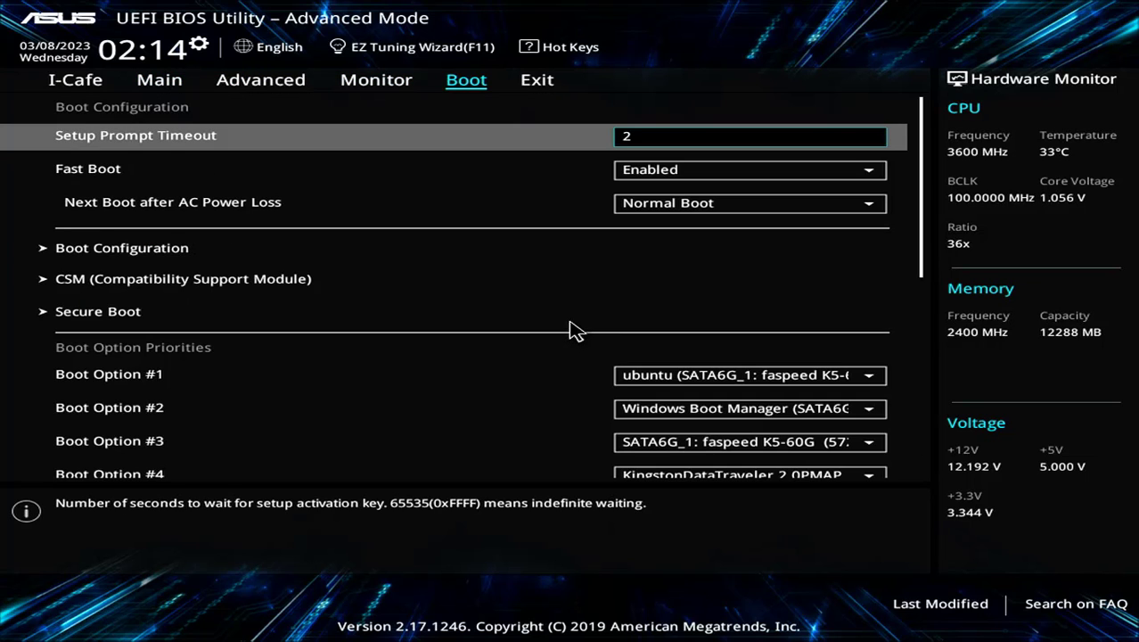
key("Down")
key("Down")
key("Down")
key("Down")
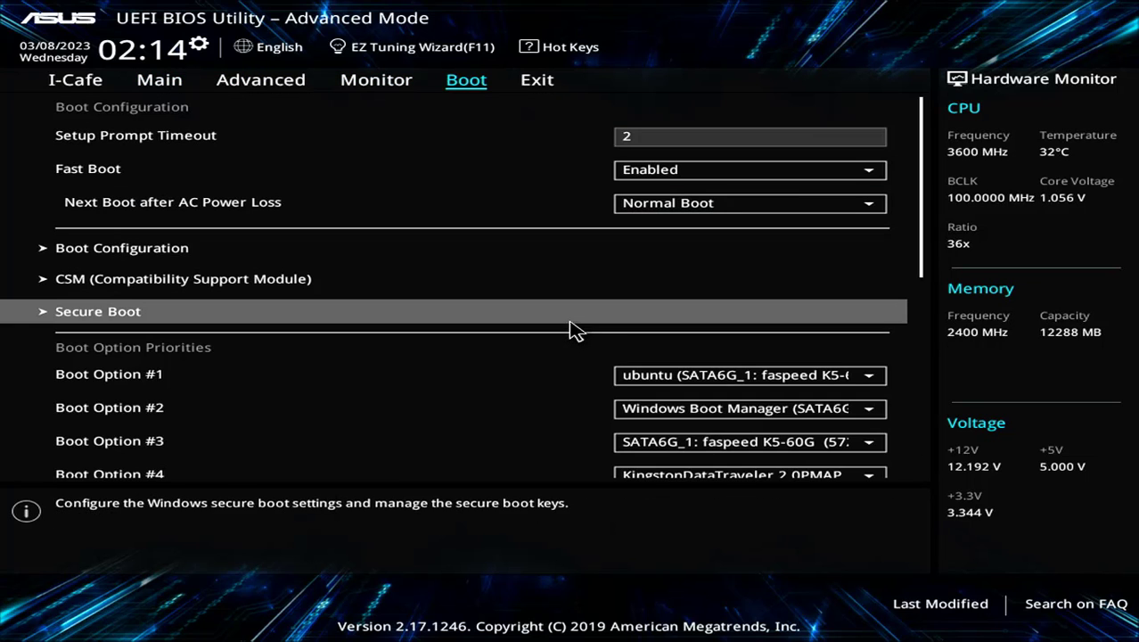
key("Down")
key("Return")
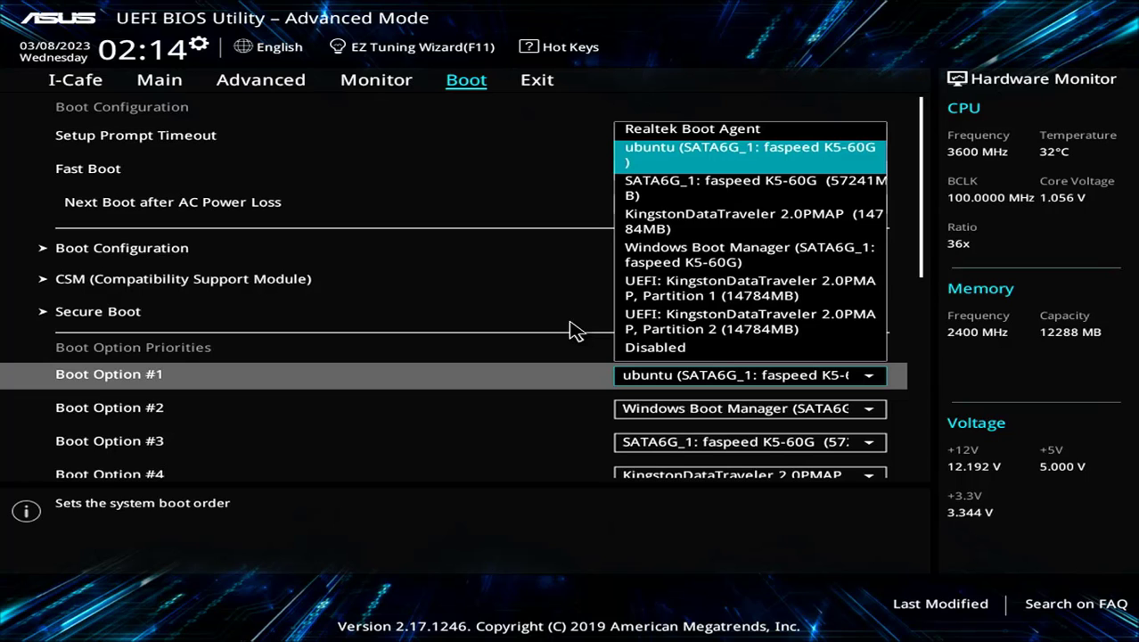
key("Down")
key("Down")
key("Down")
key("Down")
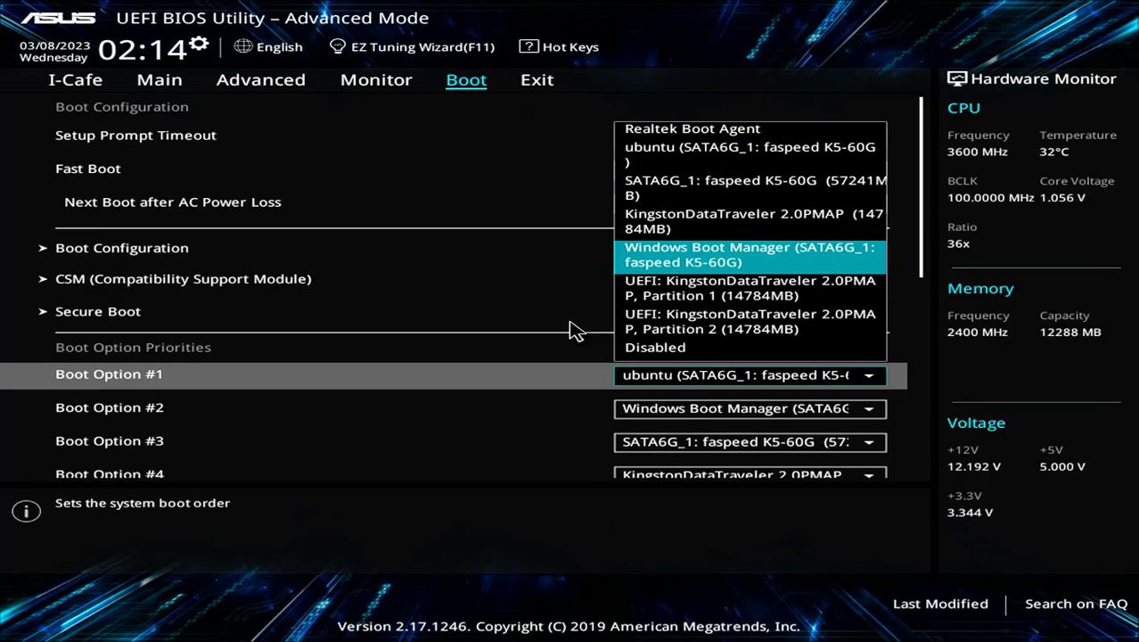
key("Return")
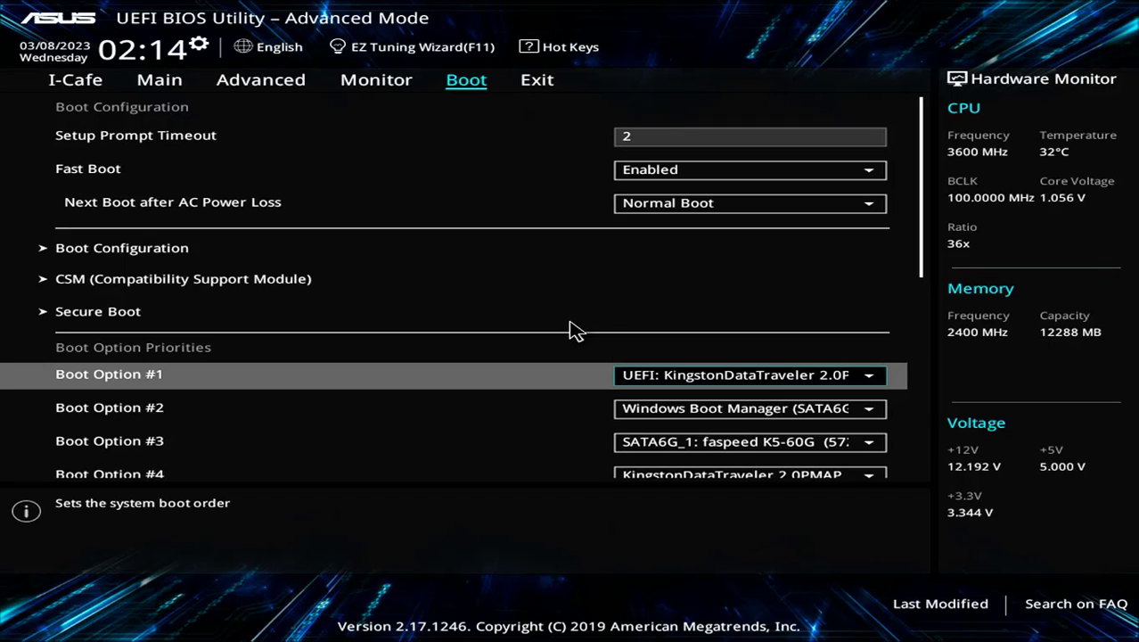
key("F10")
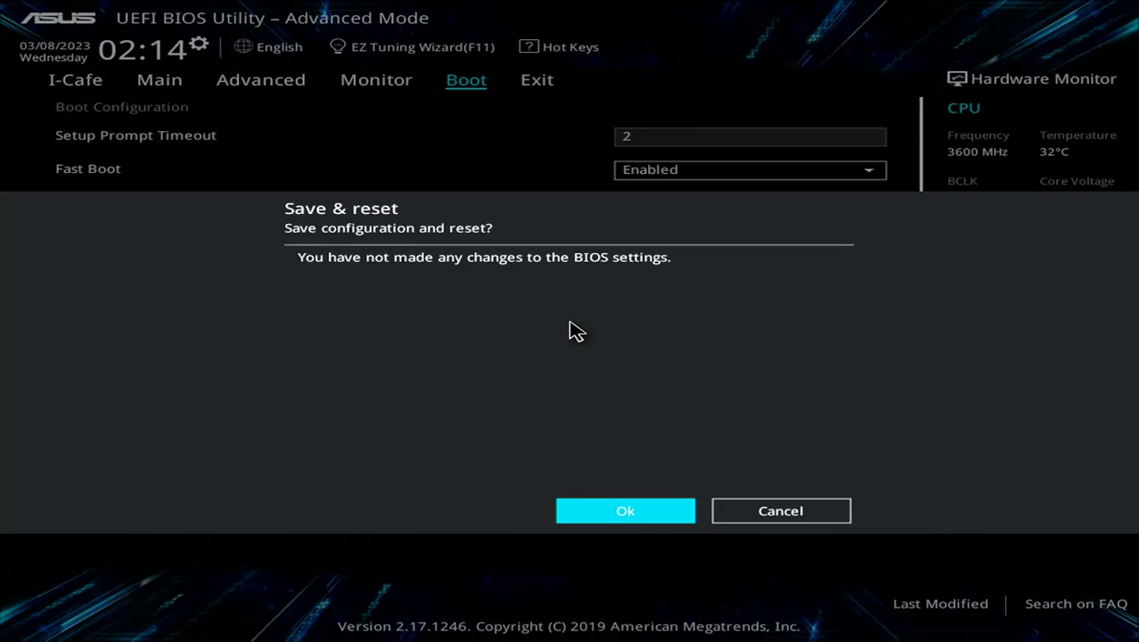
key("Return")
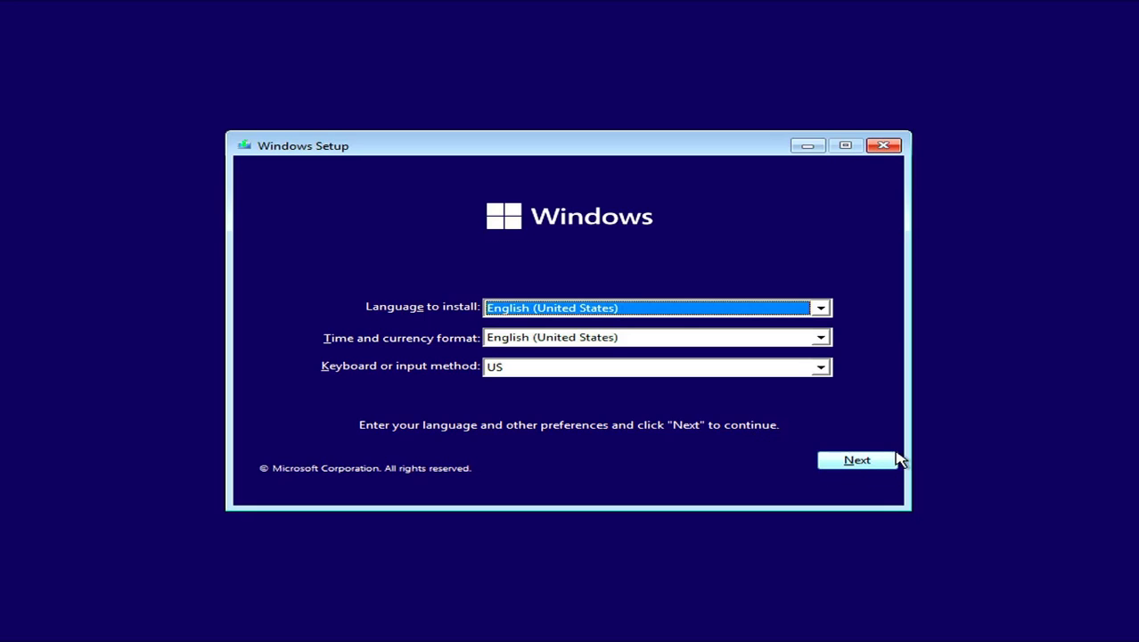
Accept the English (United States) setup language and open a Command Prompt through Windows Setup's repair and troubleshooting options
left_click(878, 468)
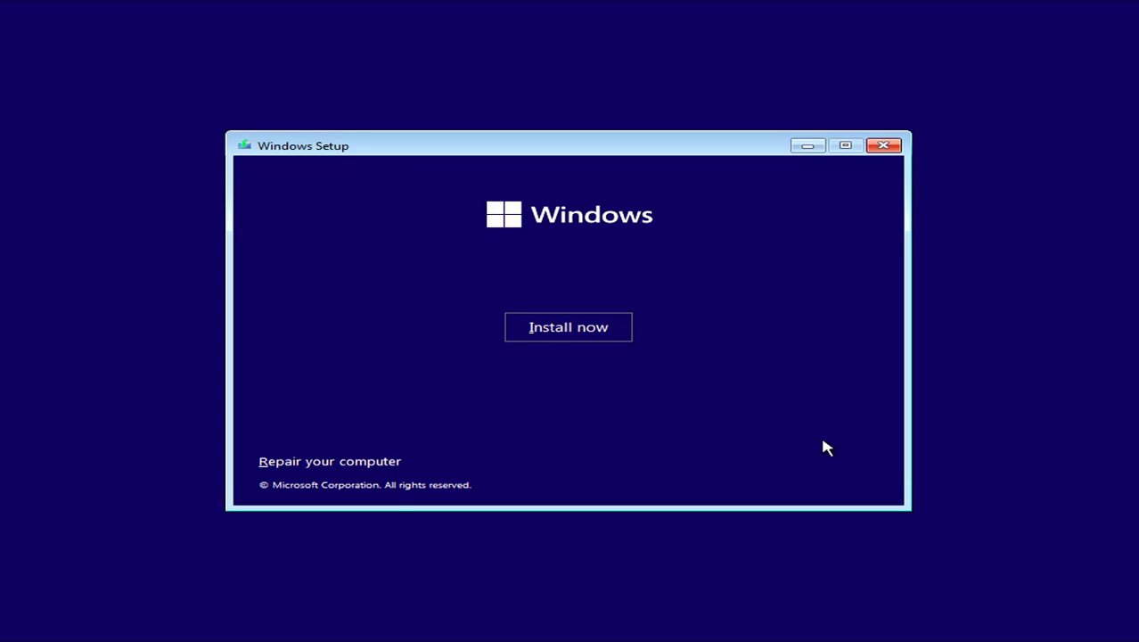
left_click(363, 463)
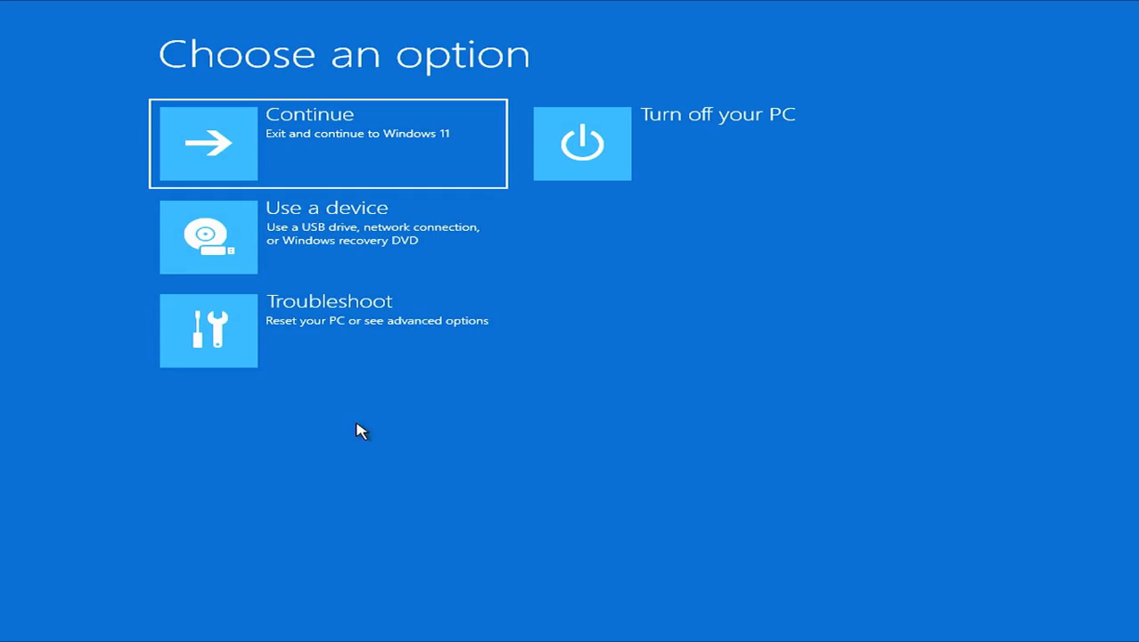
left_click(302, 317)
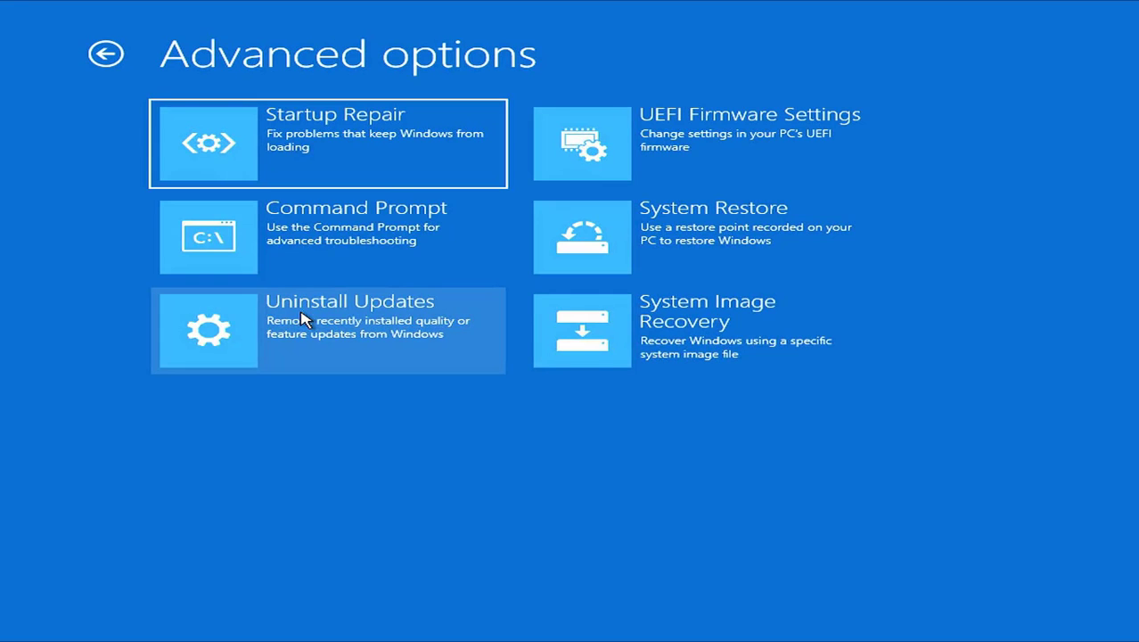
left_click(274, 237)
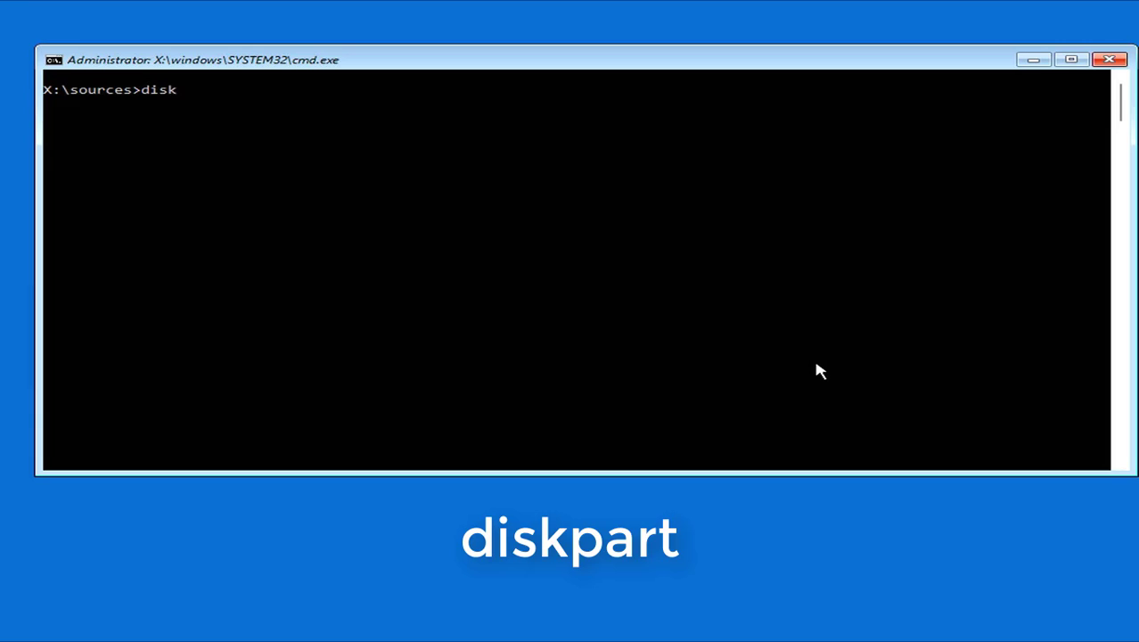
Start diskpart and list the disks to identify the internal Windows disk
type("diskpart")
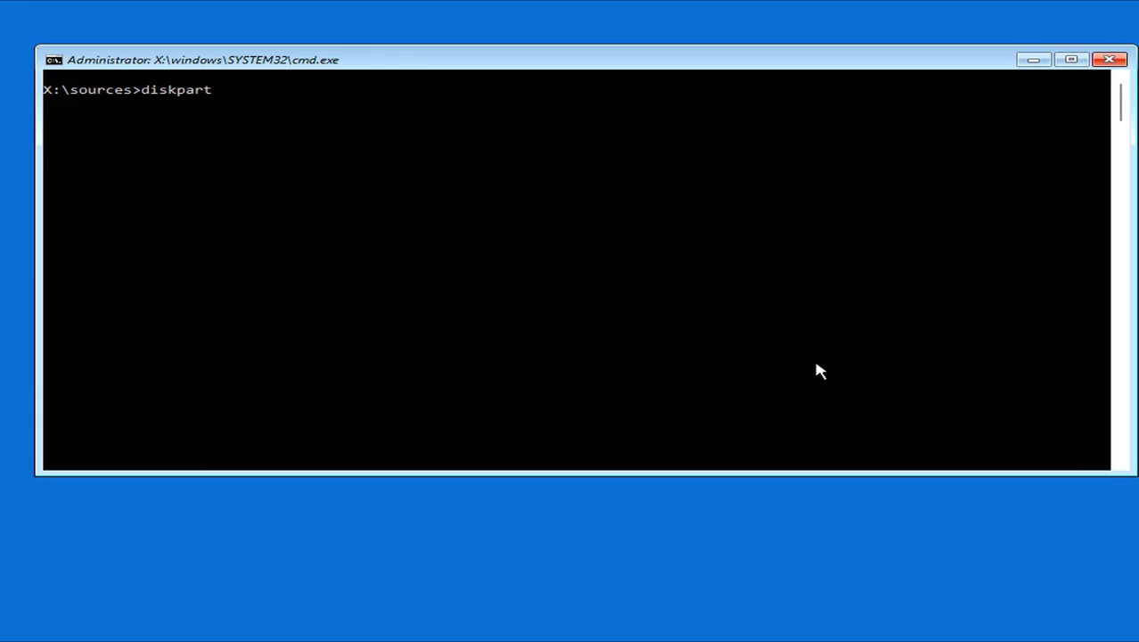
key("Return")
type("list dis")
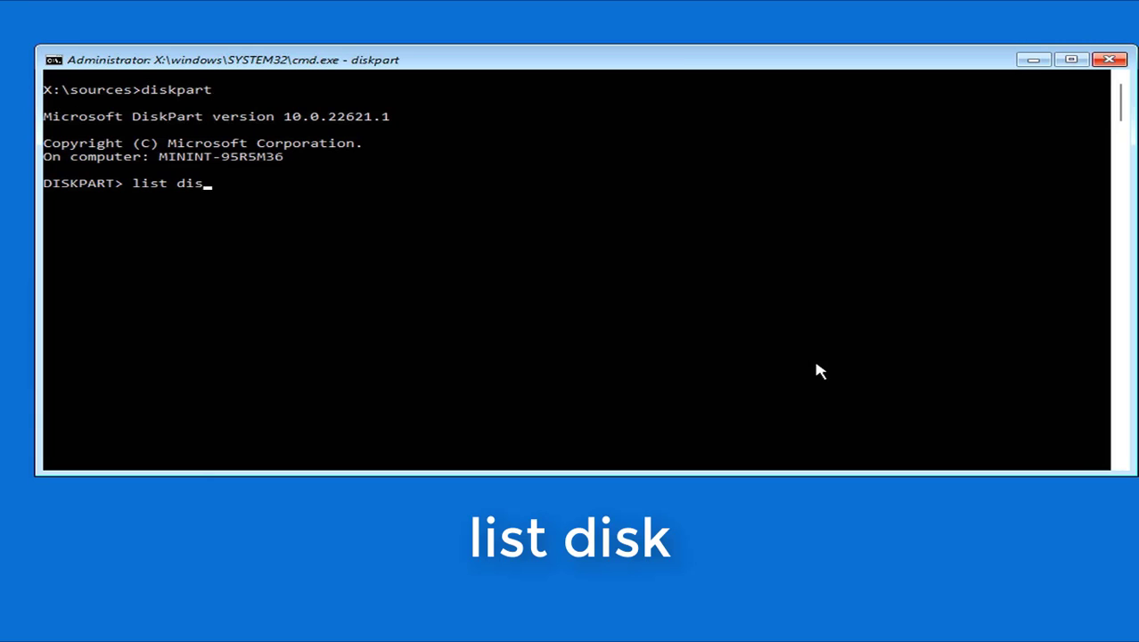
type("k")
key("Return")
left_click_drag(45, 235, 158, 236)
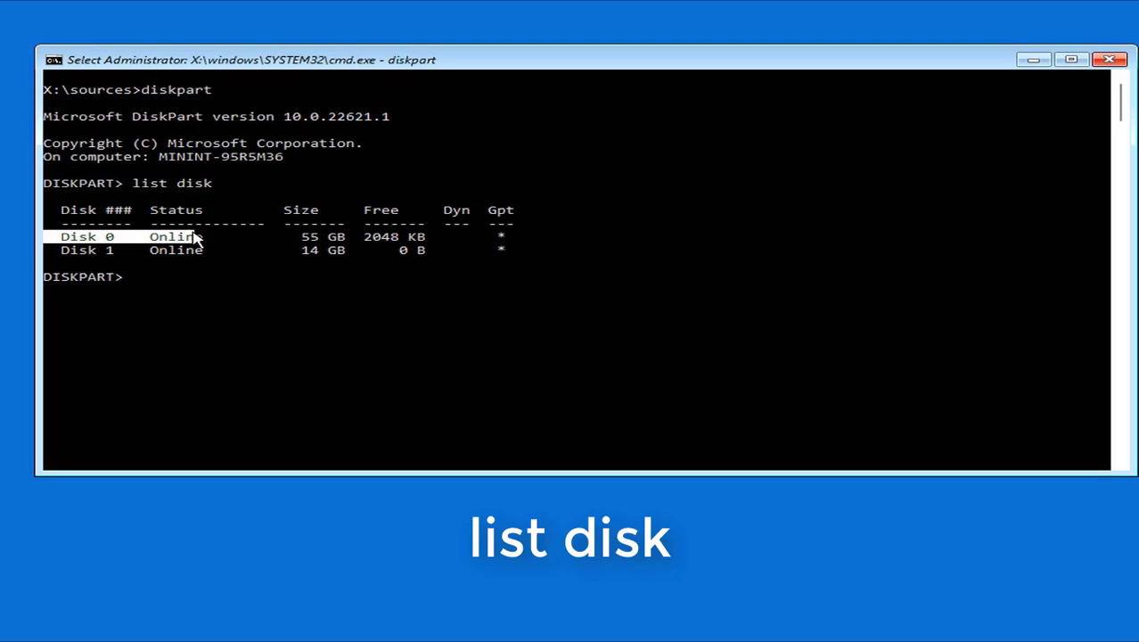
Select disk 0 and list its partitions to identify the System (EFI) partition
type("select disk")
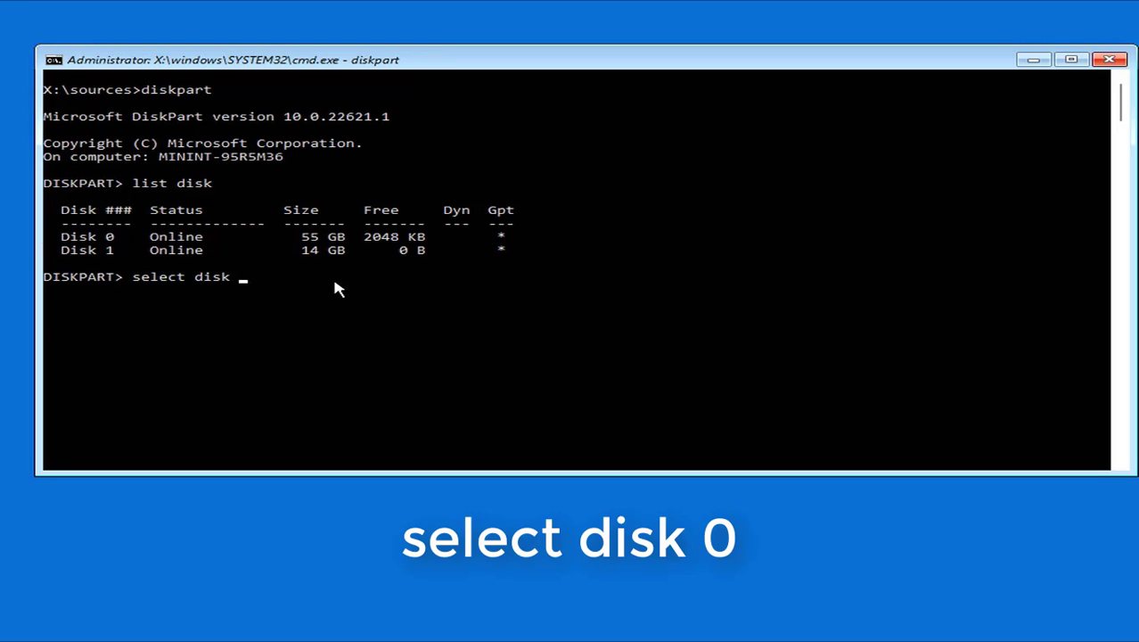
type("list partitio")
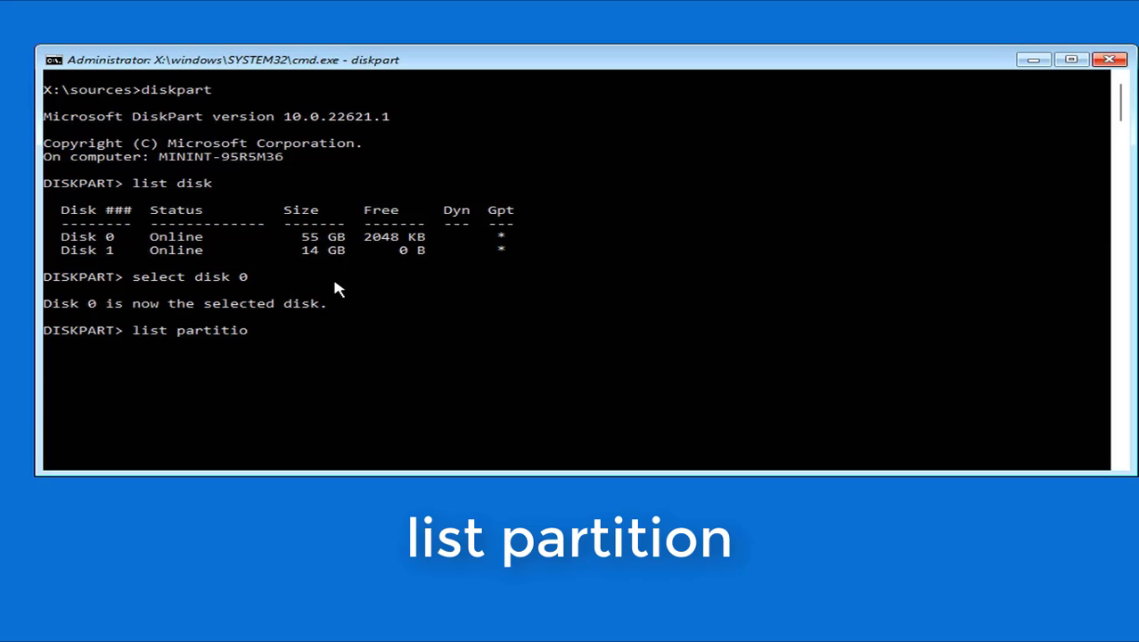
type("n")
key("Return")
left_click_drag(56, 385, 504, 392)
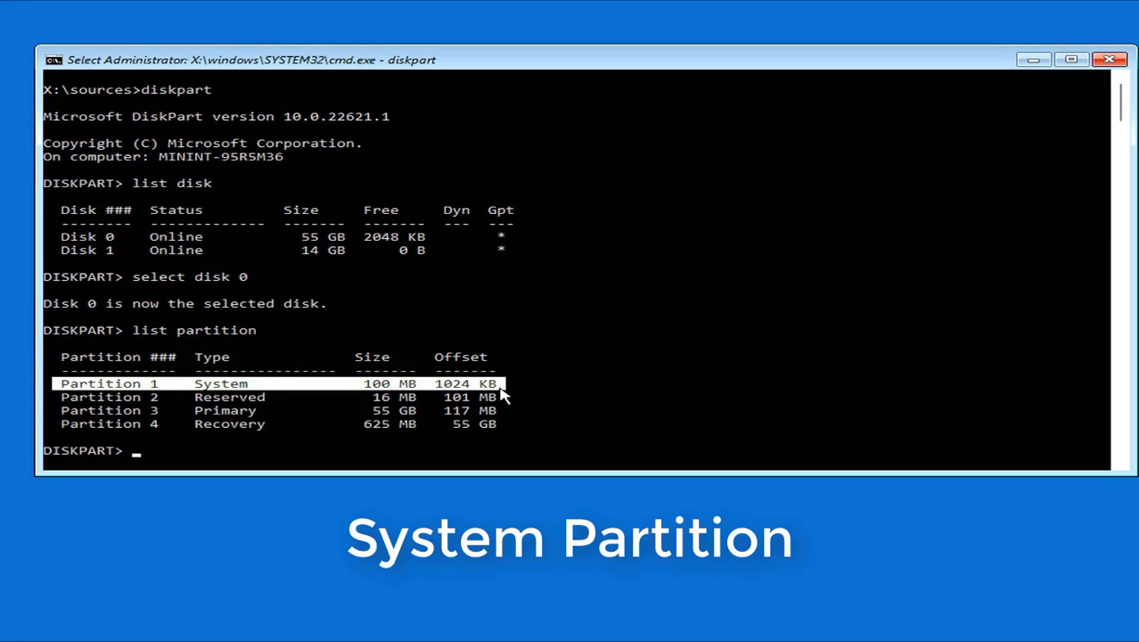
Select partition 1, the System partition, and delete it with the override option
type("select partition")
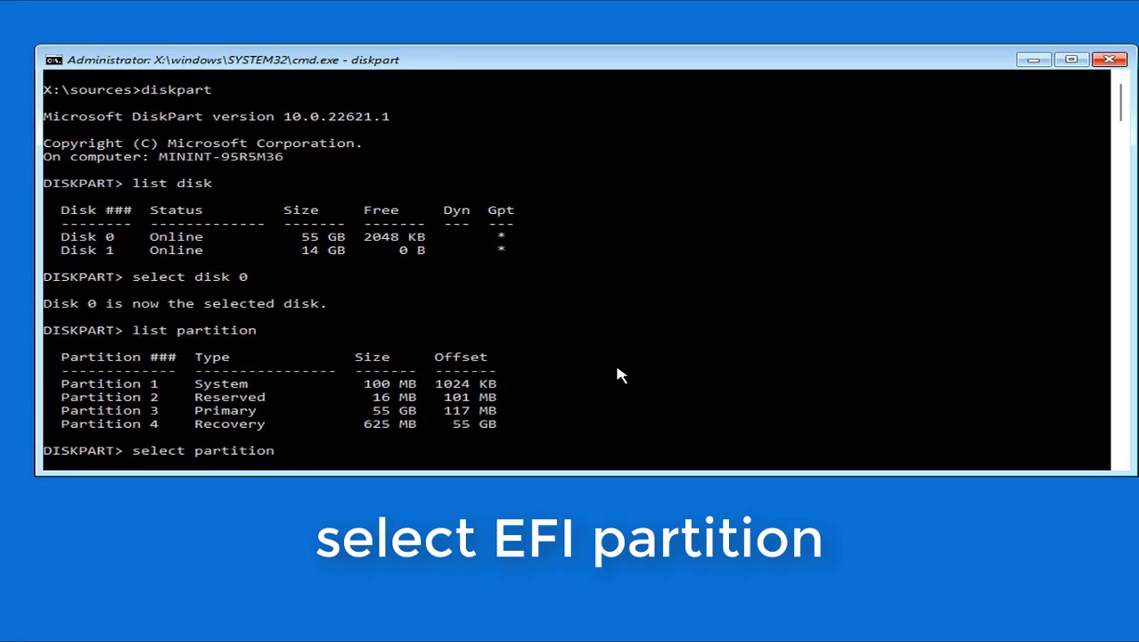
type(" 1")
key("Return")
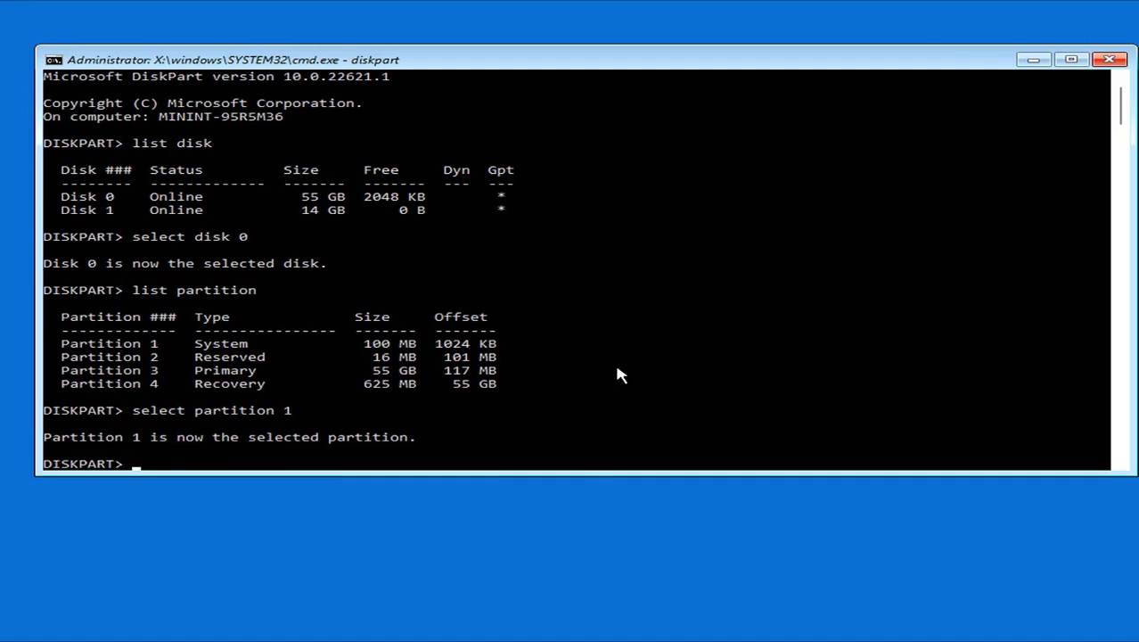
type("delete partition overri")
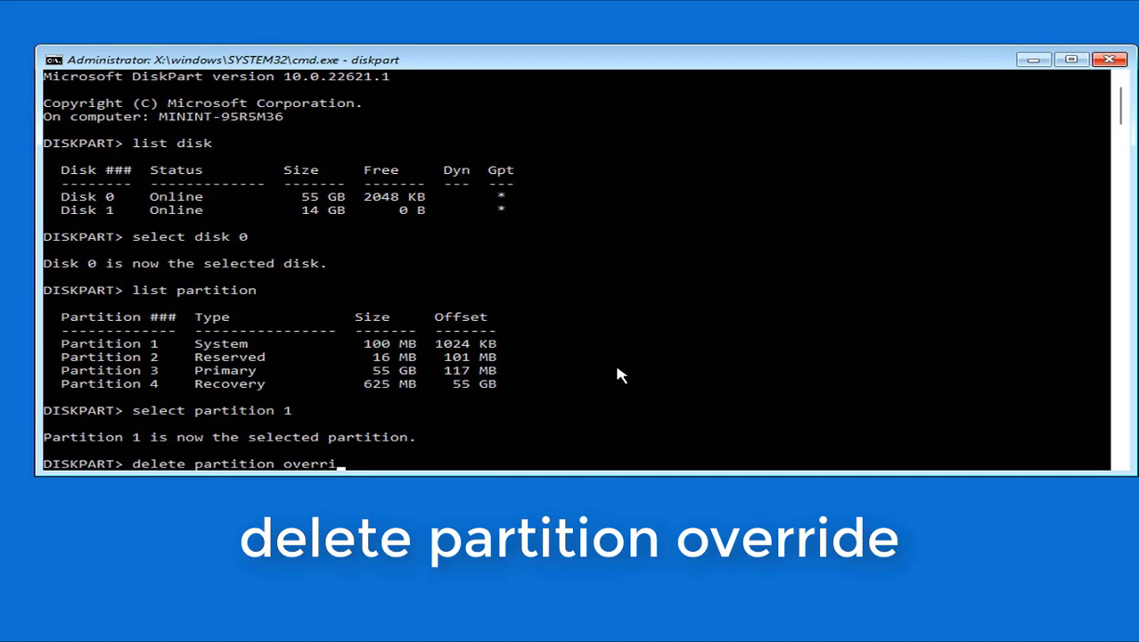
type("de")
key("Return")
List the remaining partitions and the disks to check the free space on disk 0
type("lis")
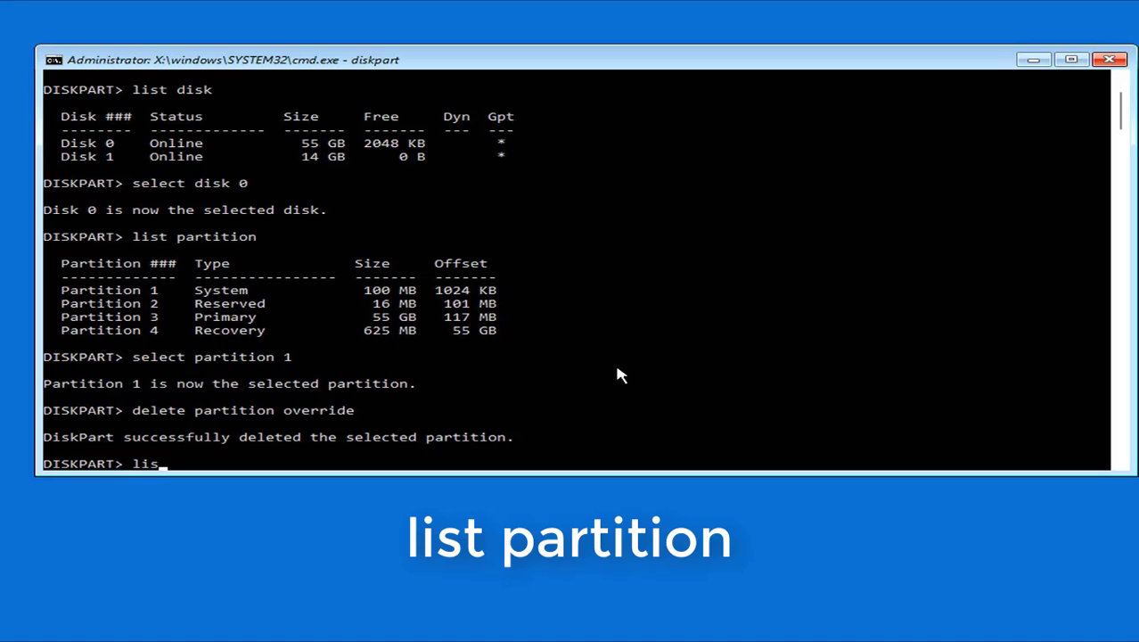
type("t partition")
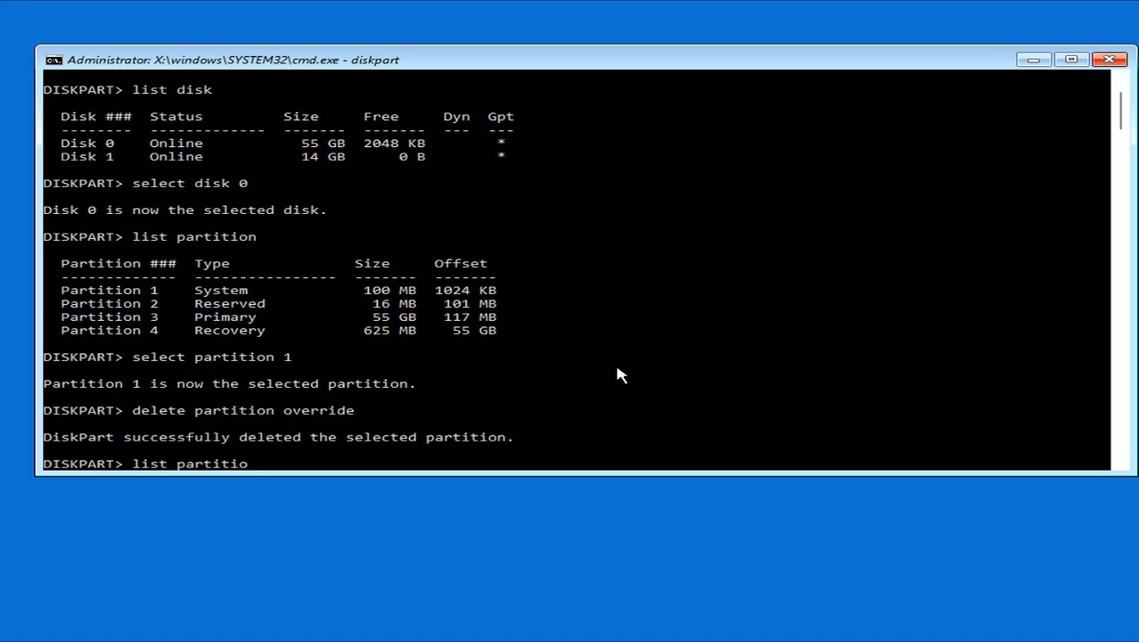
key("Return")
type("list disk")
key("Return")
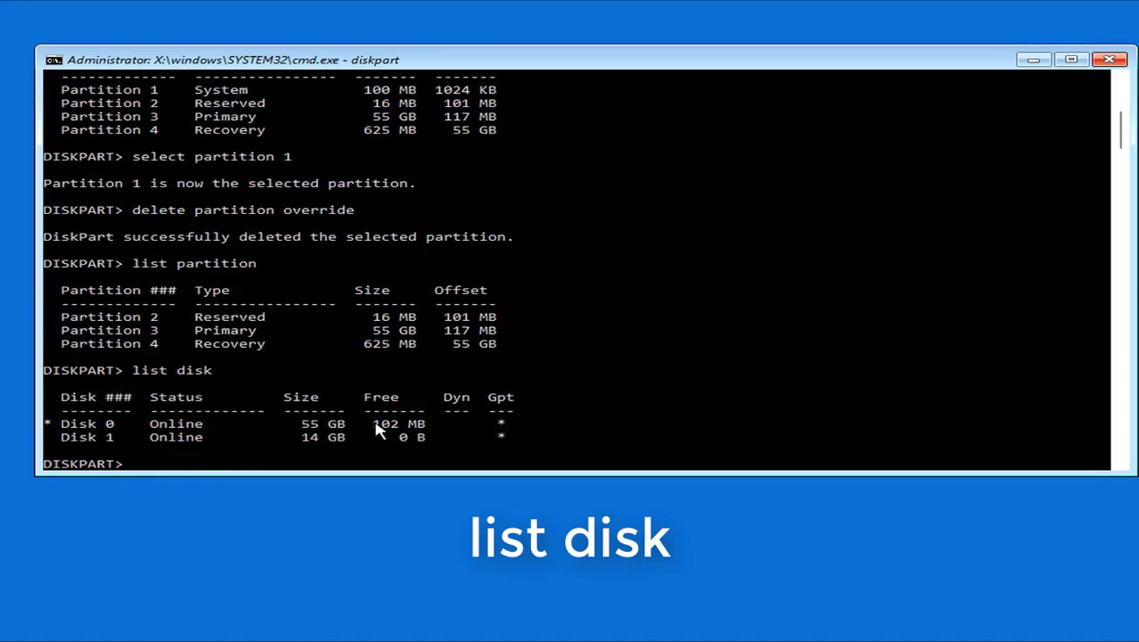
left_click_drag(374, 424, 444, 426)
Create a new EFI partition with size=100 on disk 0
type("creat")
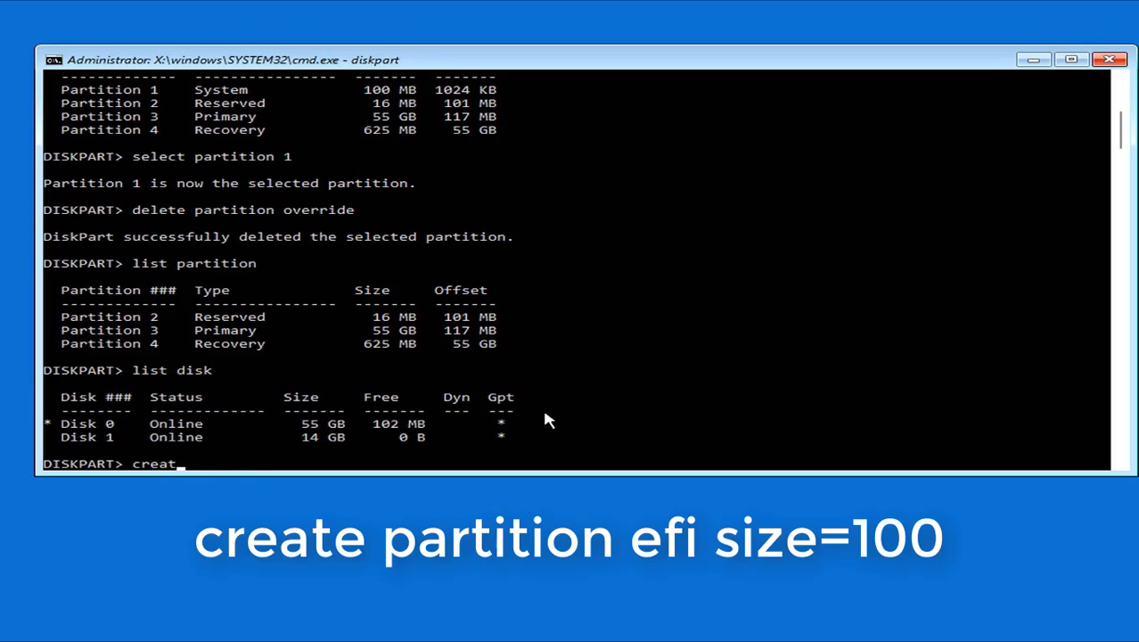
type("e partition ef")
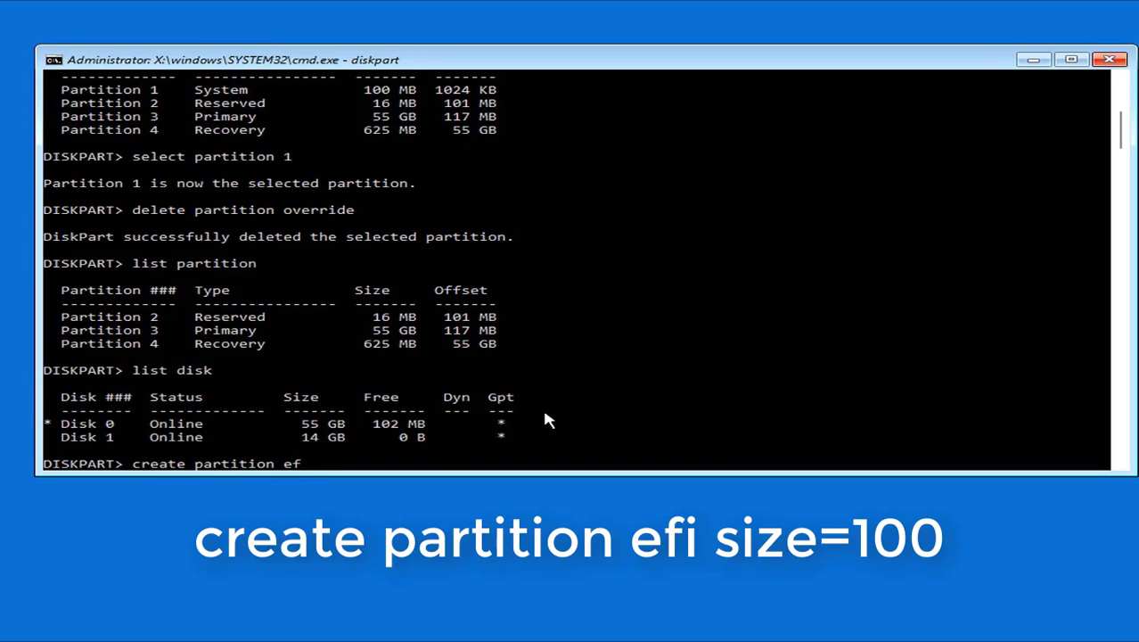
type("i size=100")
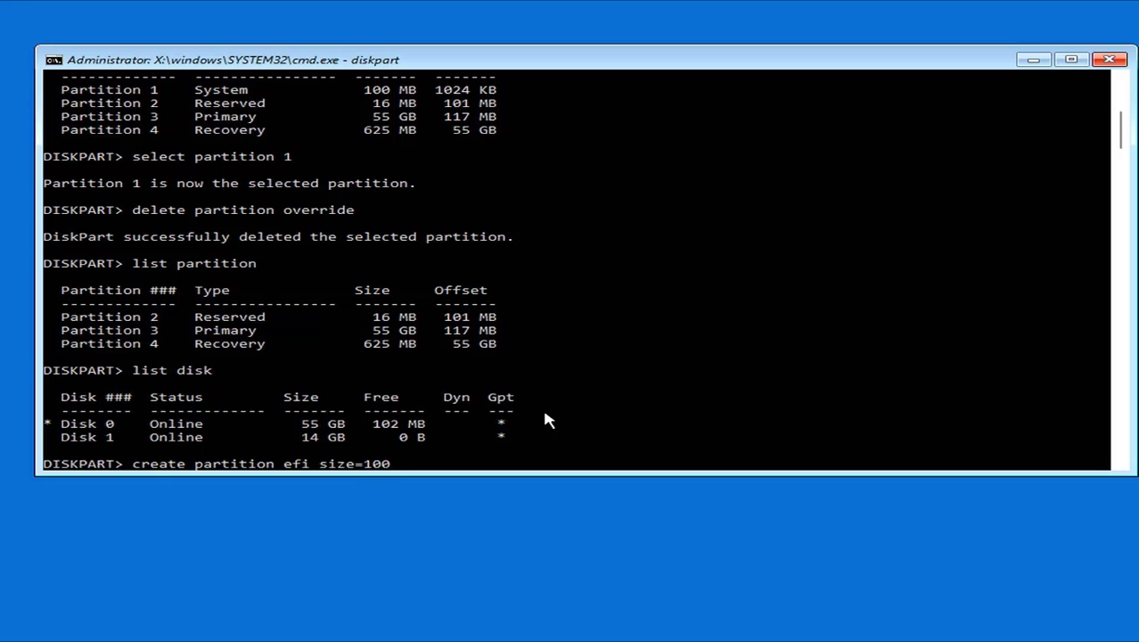
key("Return")
List the partitions on disk 0 and check the newly created System partition
type("list partiti")
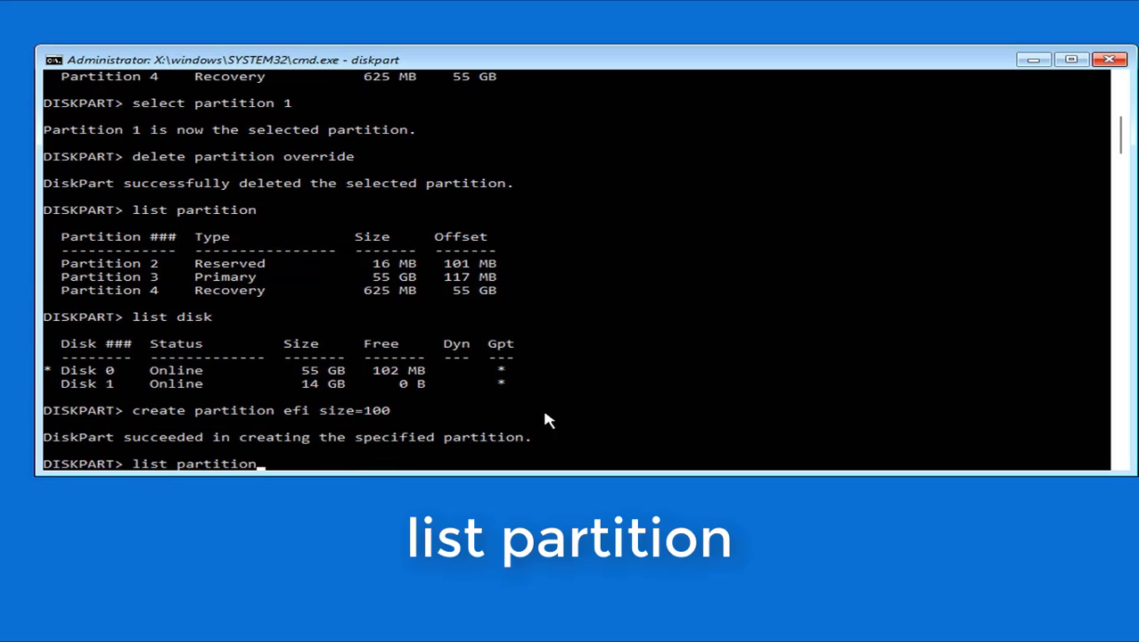
type("on")
key("Return")
left_click_drag(62, 397, 249, 407)
Quick-format the new System partition with fs=fat32
type("f")
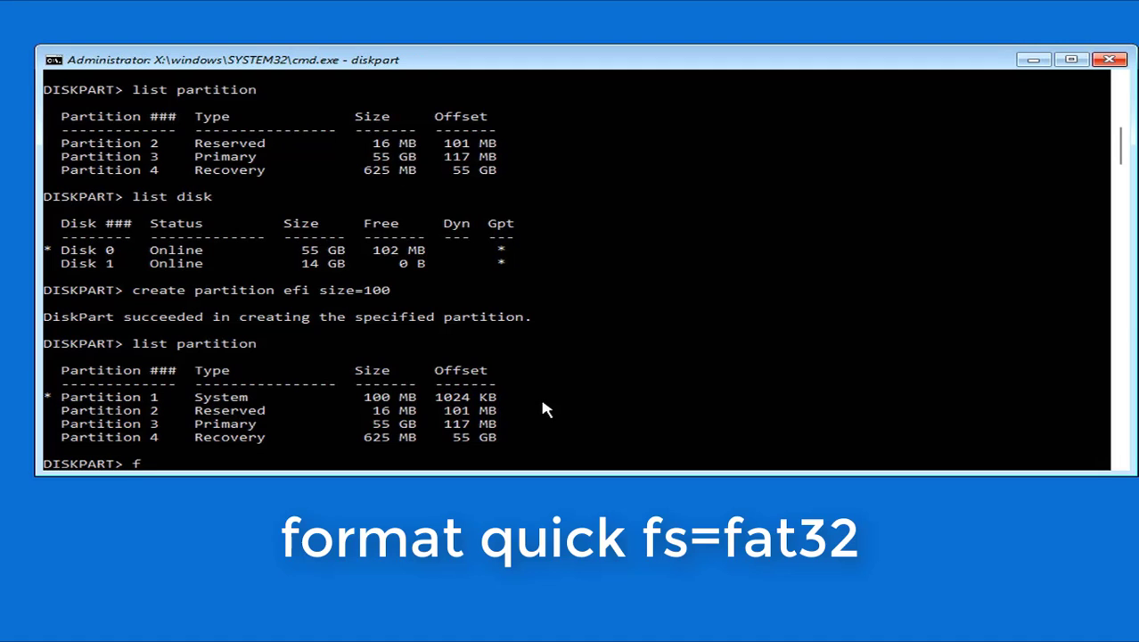
type("ormat quick fs=fat")
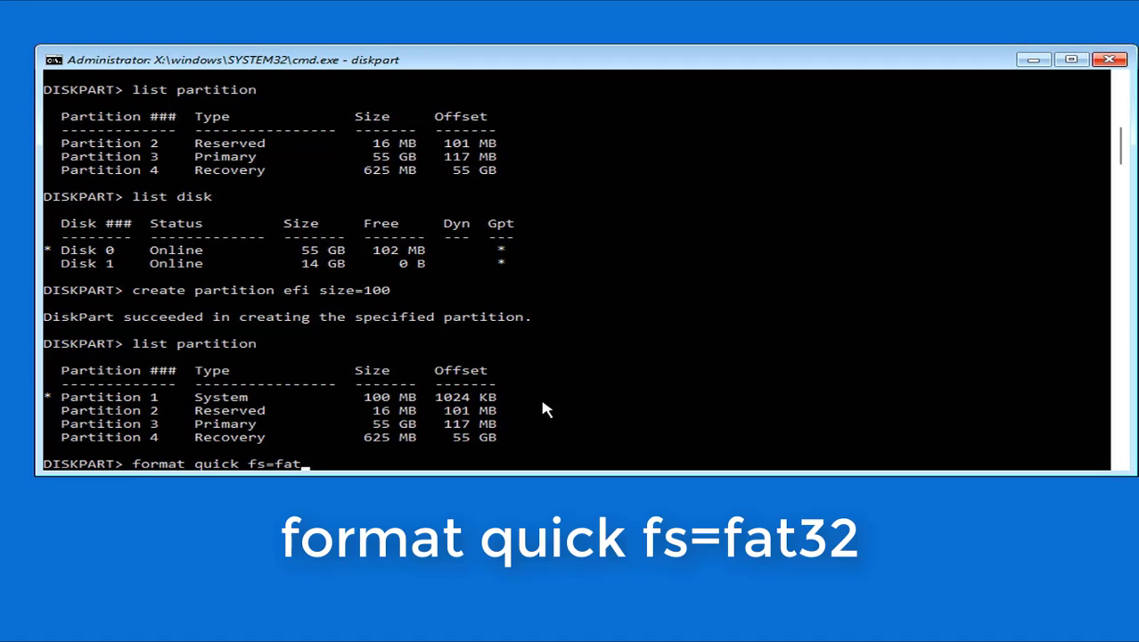
type("32")
key("Return")
List the volumes to locate the FAT32 EFI volume and assign it the drive letter Z
type("list v")
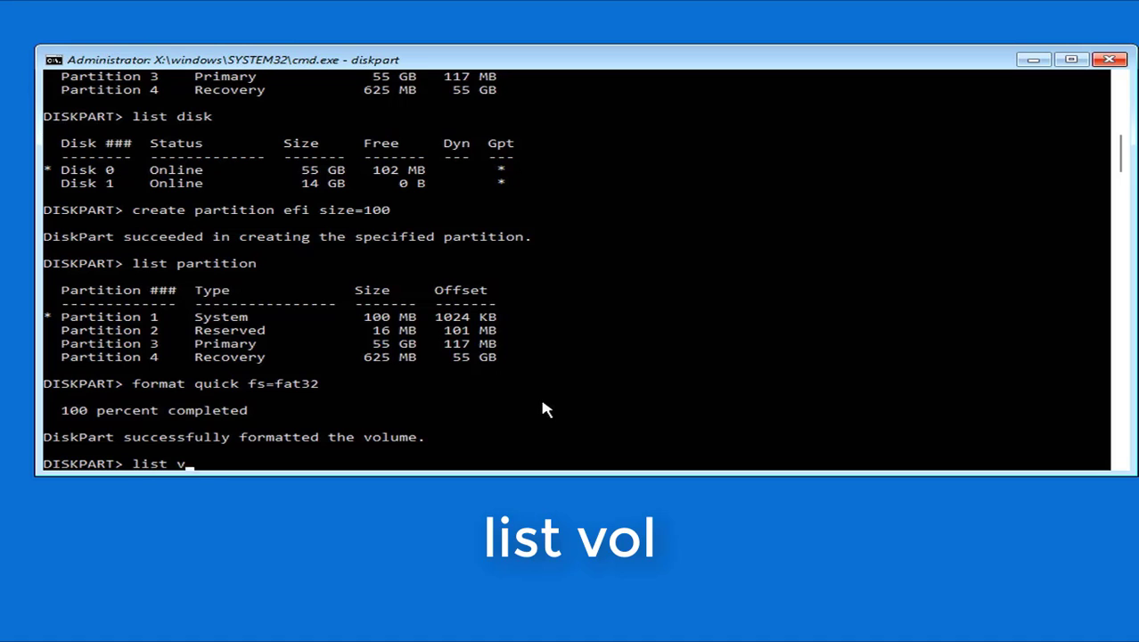
type("ol")
key("Return")
mouse_move(62, 397)
left_mouse_down()
mouse_move(325, 409)
mouse_move(821, 395)
left_mouse_up()
type("as")
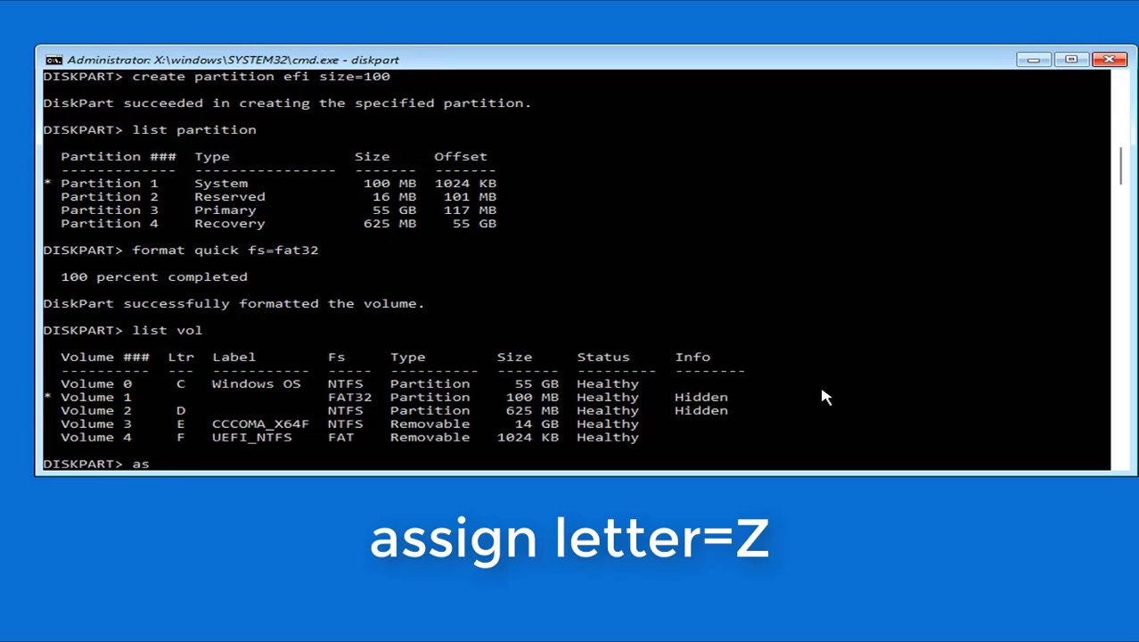
type("sign letter=Z")
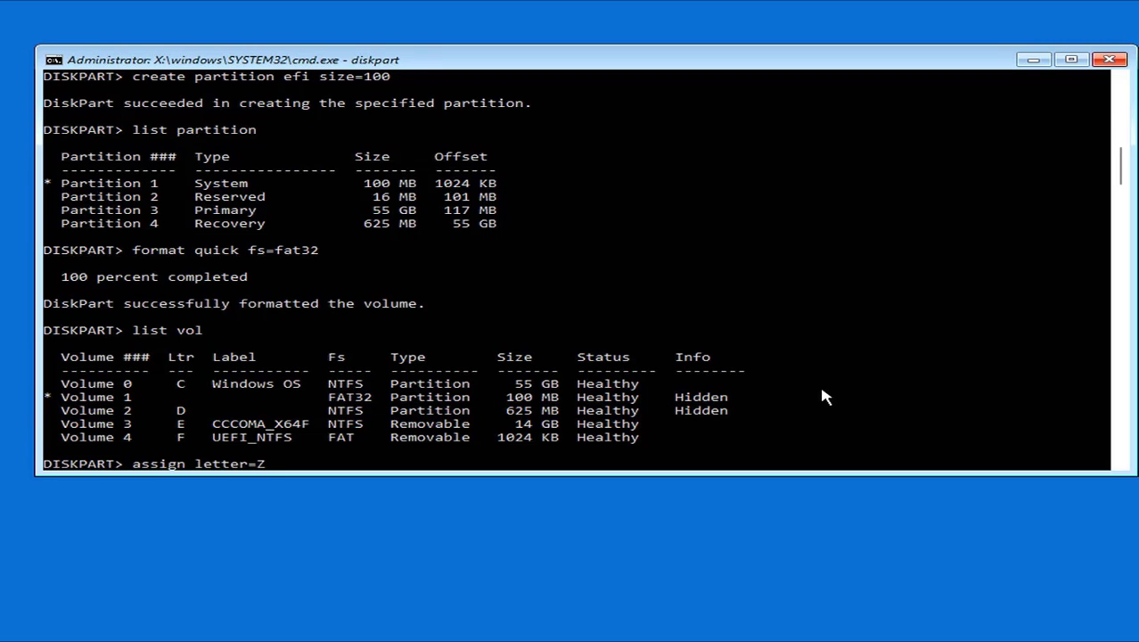
key("Return")
List the volumes again to check the drive letter of the EFI volume
type("list vol")
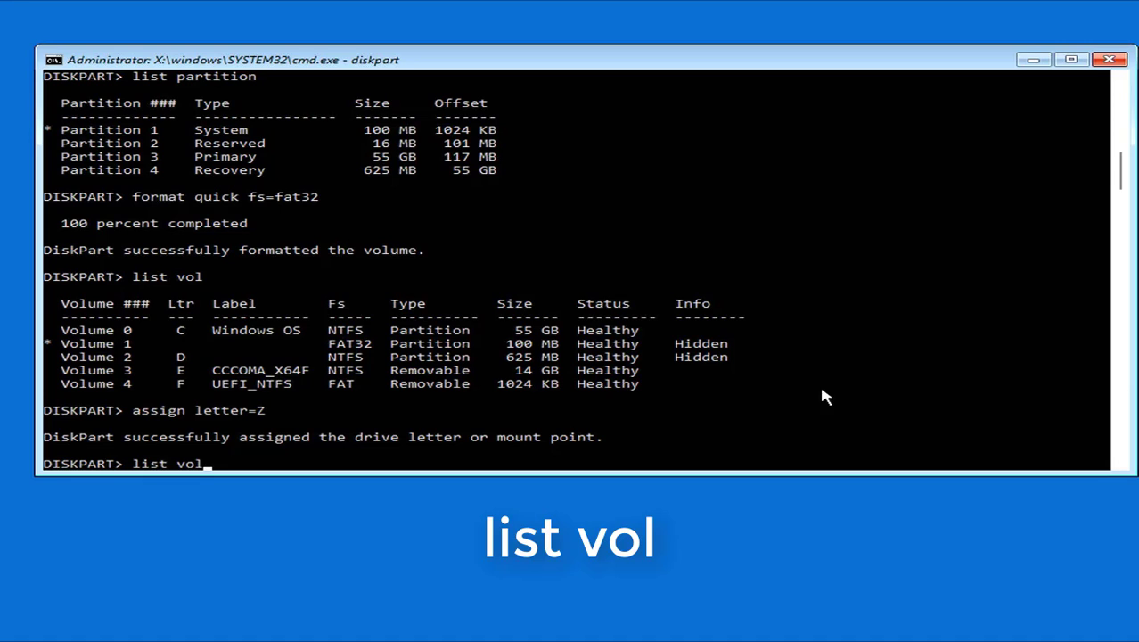
key("Return")
left_click(169, 396)
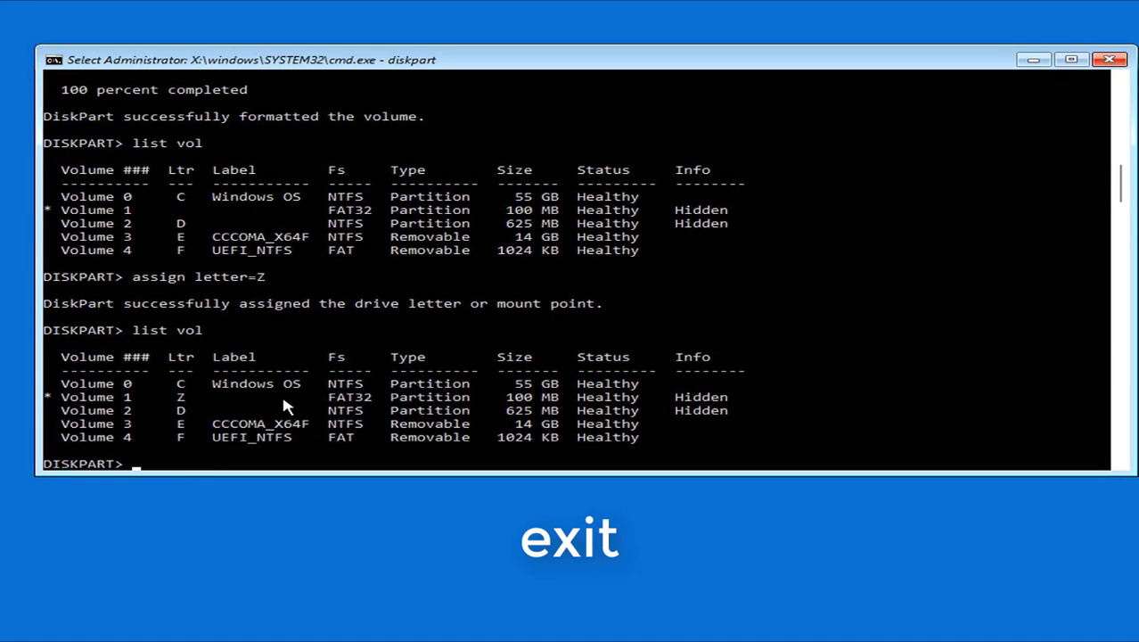
key("Escape")
Exit DiskPart, switch to the C: drive and change to the Windows\System32 directory
type("exit")
key("Return")
type("C")
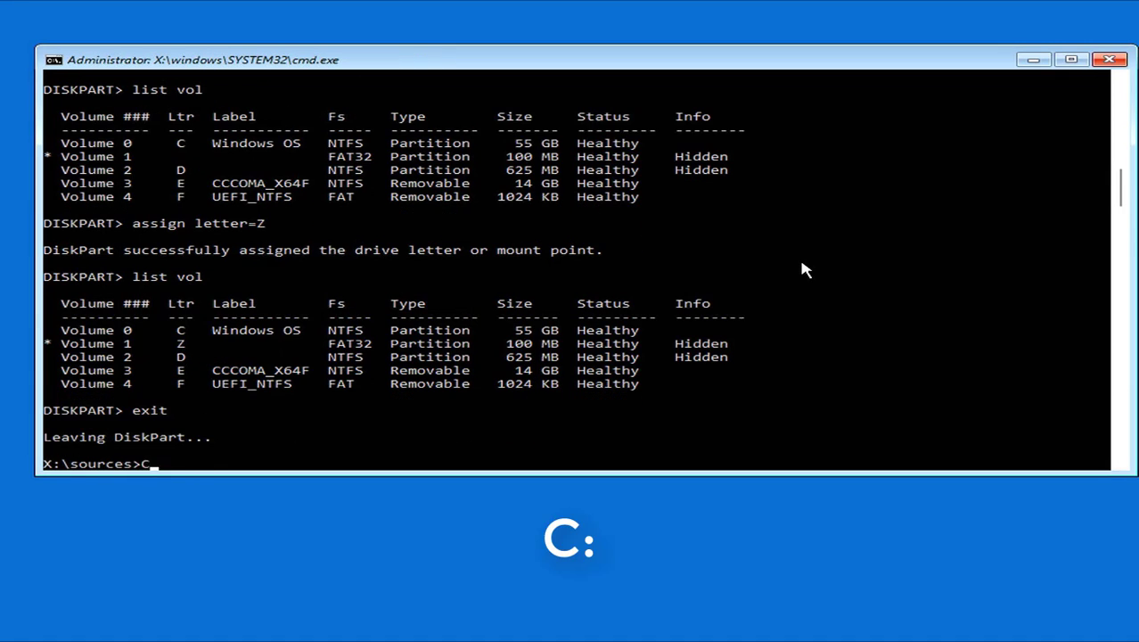
type(":")
key("Return")
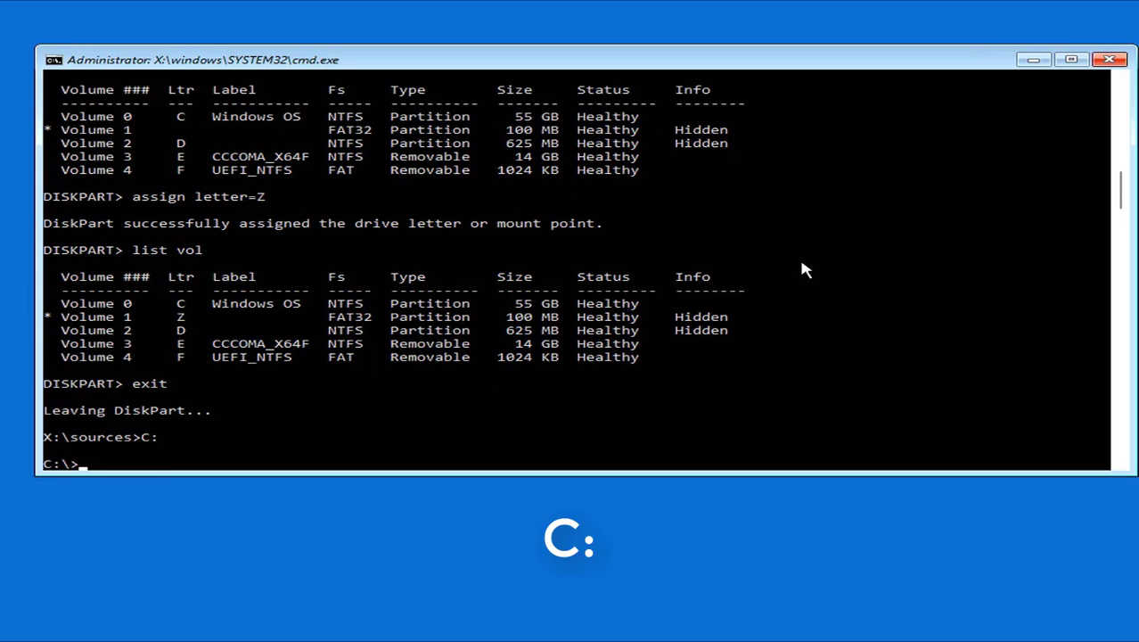
type("cd Windows\\System")
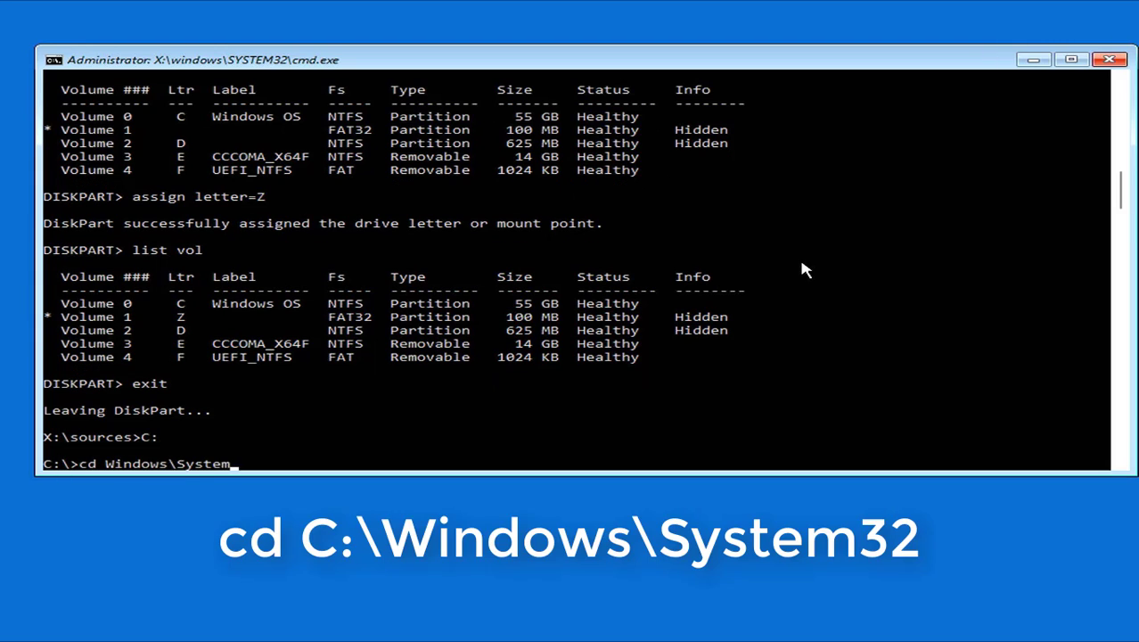
Create the Windows boot files on the EFI volume with bcdboot C:\Windows /s Z: /f UEFI
type("bcdboot C:\\Windows")
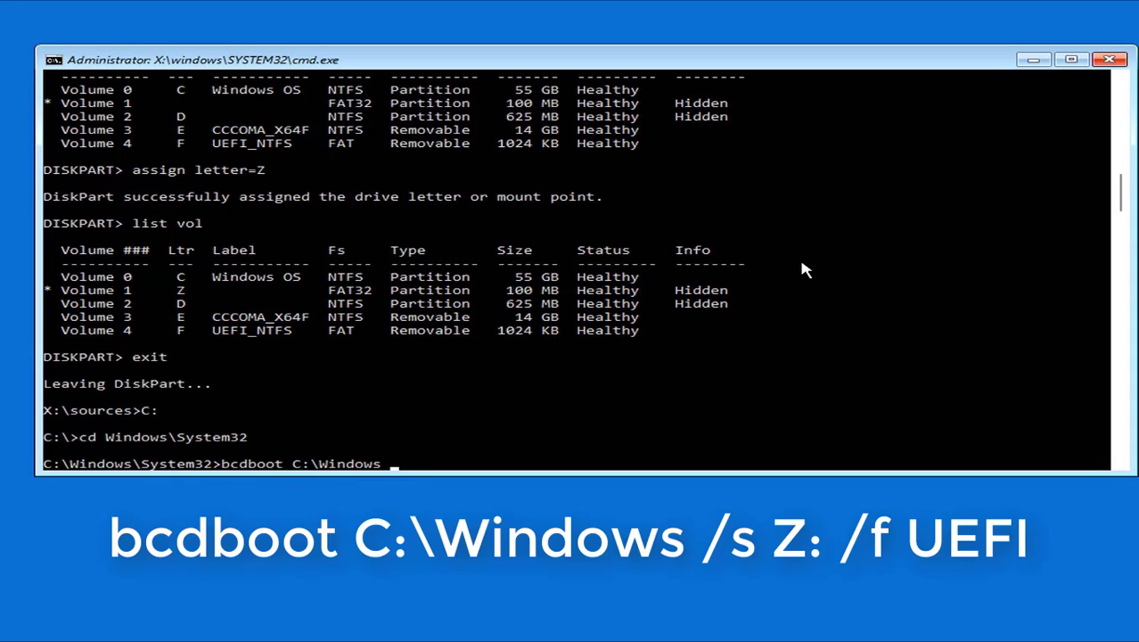
type(" /s Z: /f UEFI")
left_click_drag(417, 465, 434, 465)
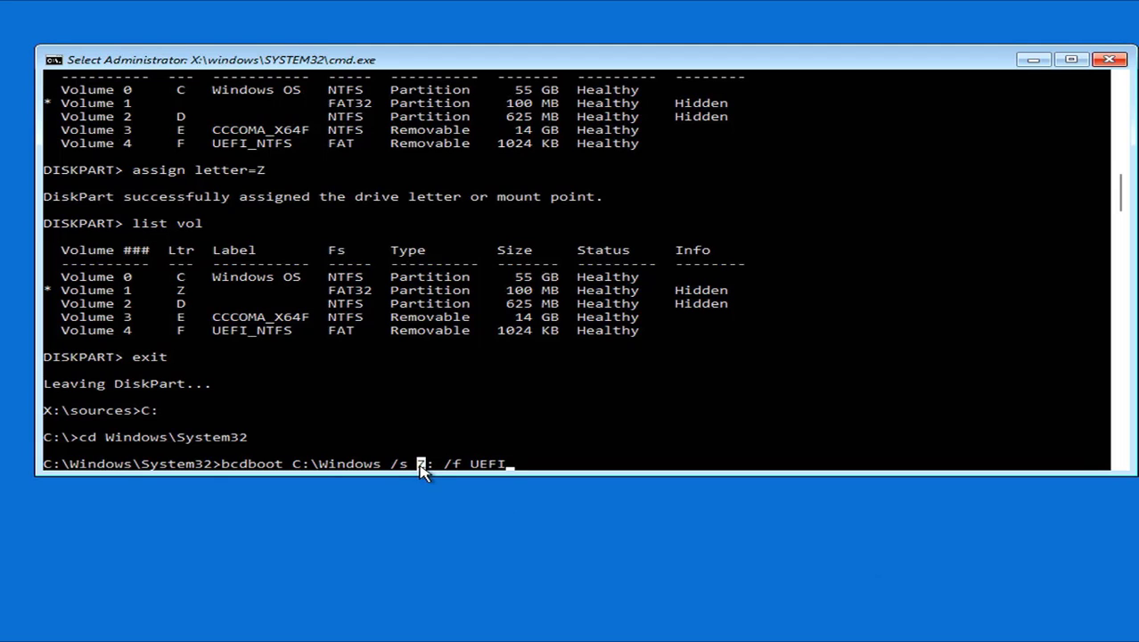
left_click(178, 293)
key("Return")
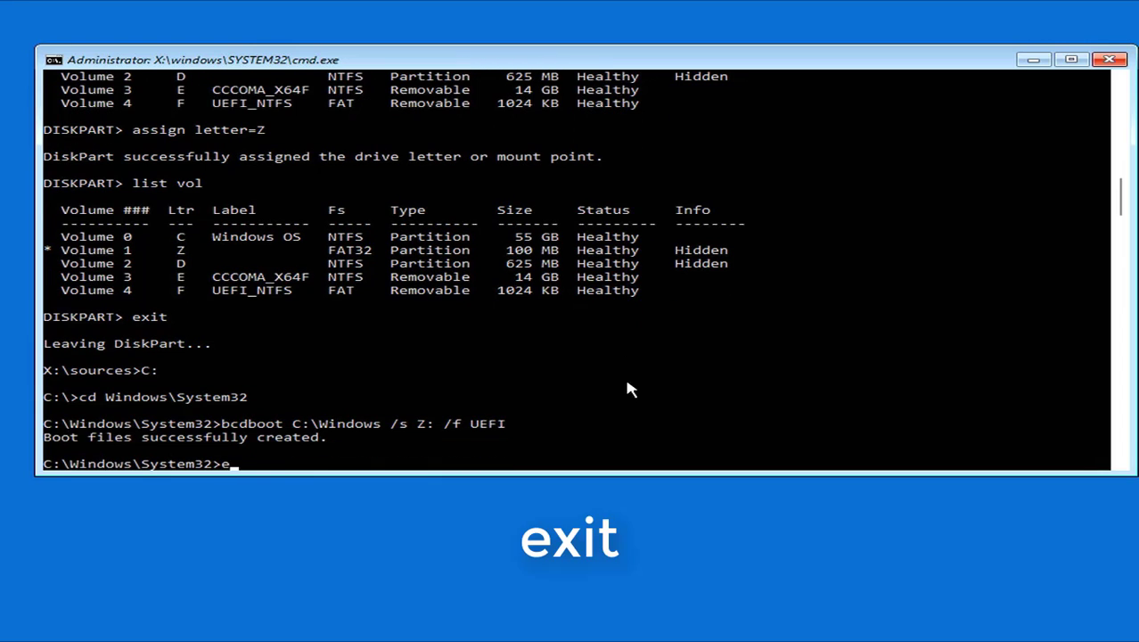
Exit the command prompt and turn off the PC from the recovery options
type("exit")
key("Return")
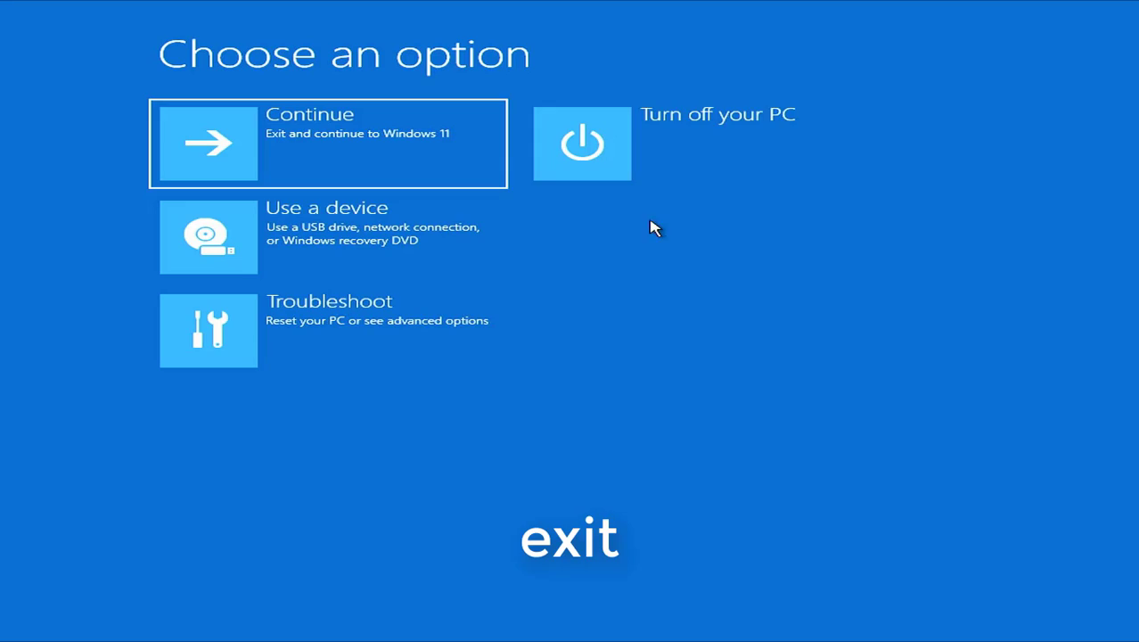
left_click(624, 176)
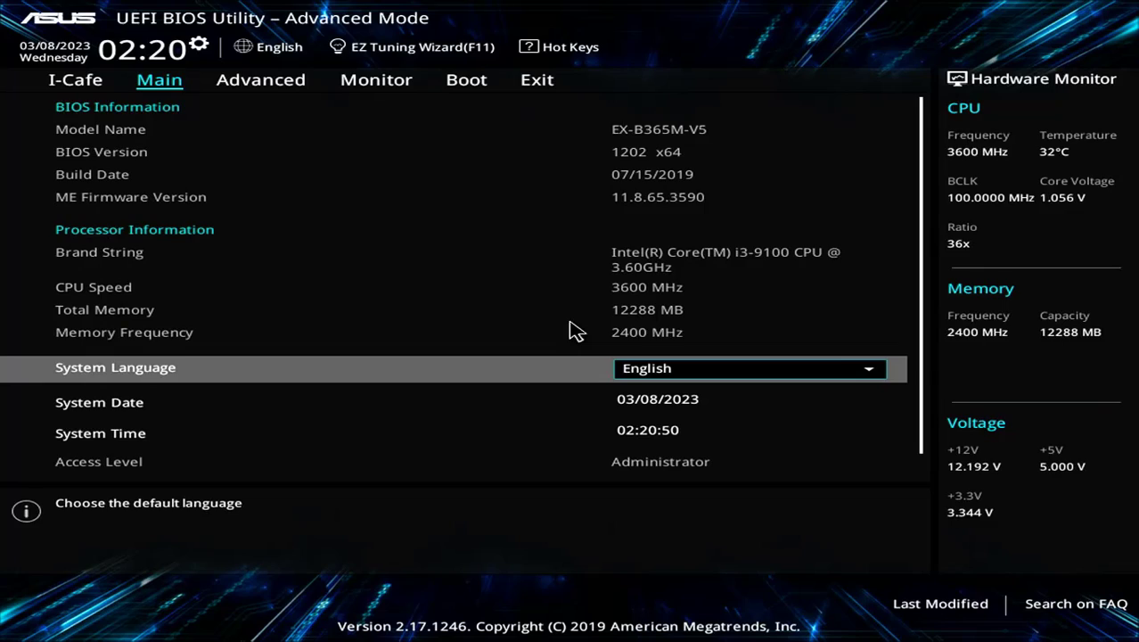
Choose Windows Boot Manager as Boot Option #1 in the BIOS boot priorities and request saving the configuration with a reset
key("Right")
key("Right")
key("Right")
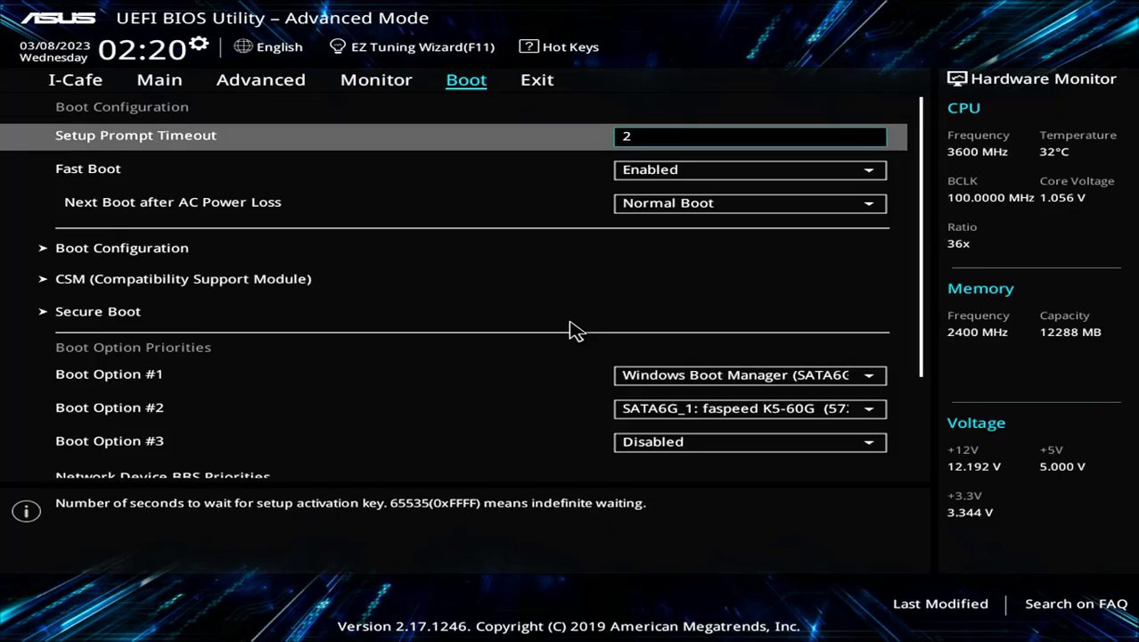
key("Down")
key("Down")
key("Down")
key("Down")
key("Down")
key("Down")
key("Down")
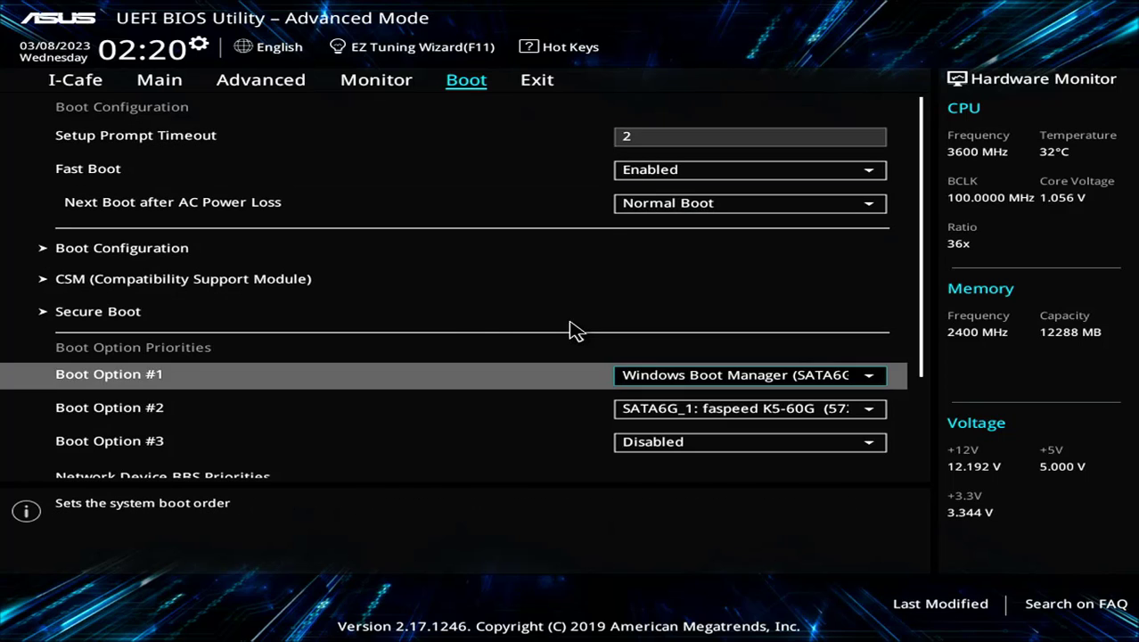
key("Up")
key("Return")
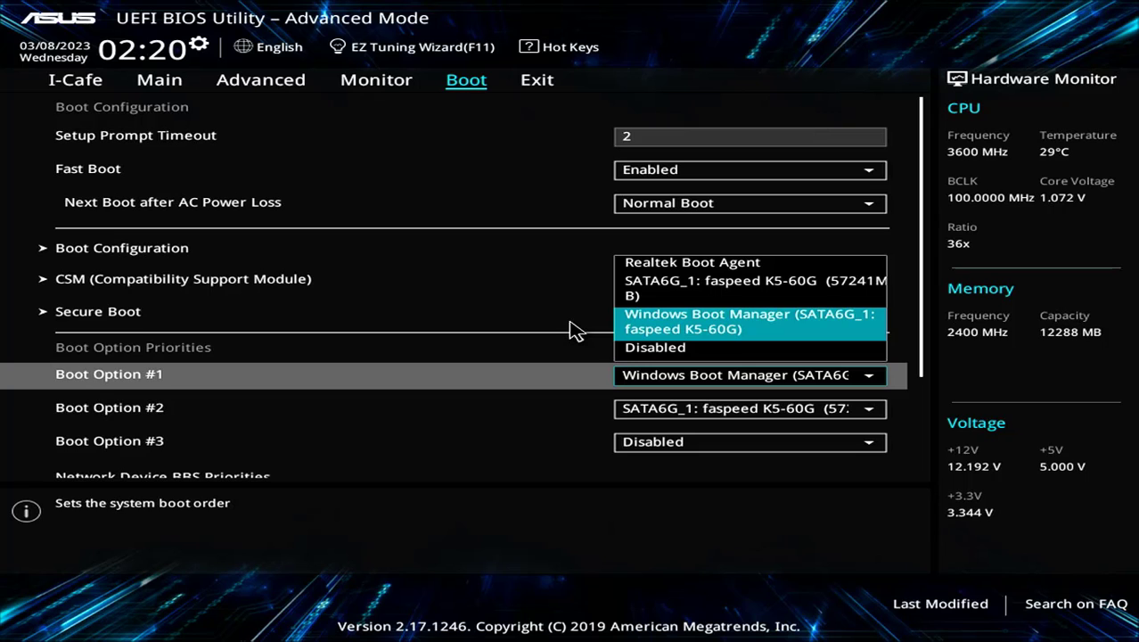
key("Return")
key("F10")
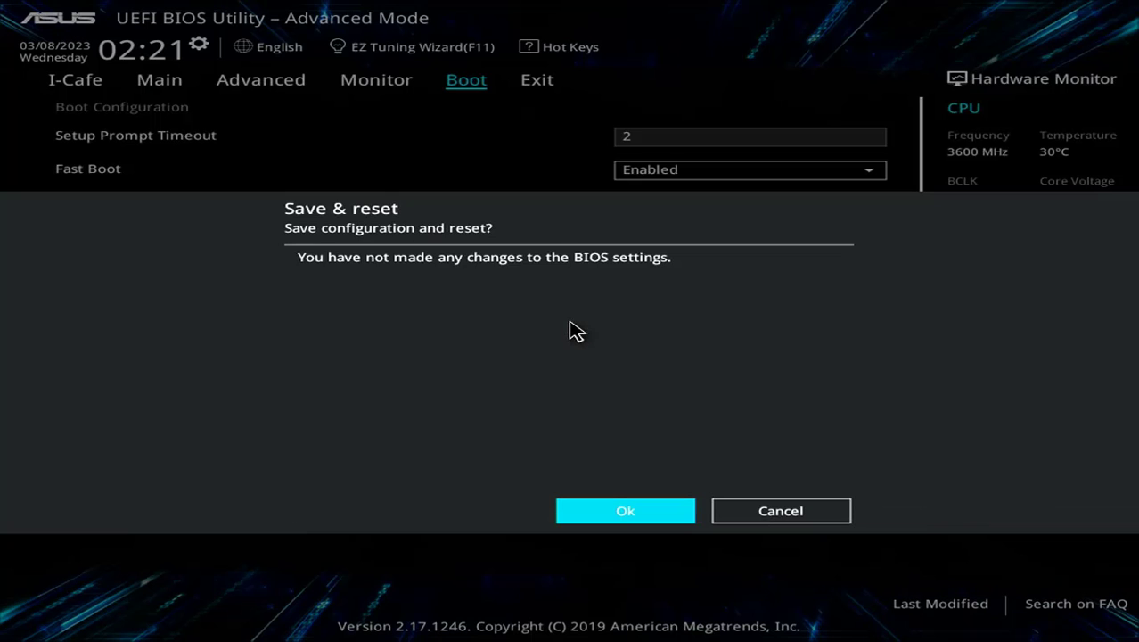